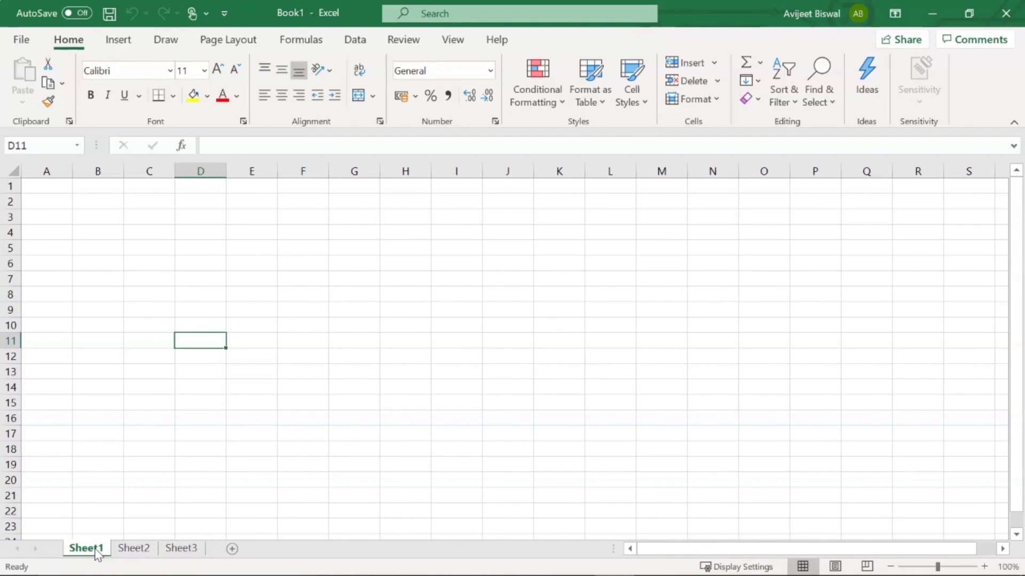
Go through Sheet2 and Sheet3 in order and return to Sheet1
{"action": "key", "text": "ctrl+shift+Page_Down"}
{"action": "left_click", "coordinate": [143, 542]}
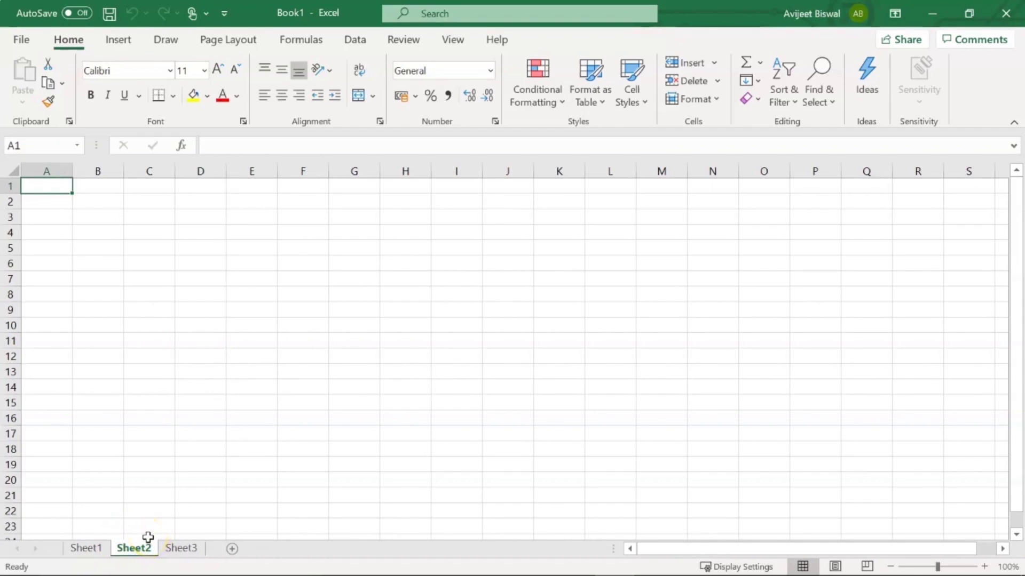
{"action": "key", "text": "ctrl+Page_Down"}
{"action": "left_click", "coordinate": [182, 549]}
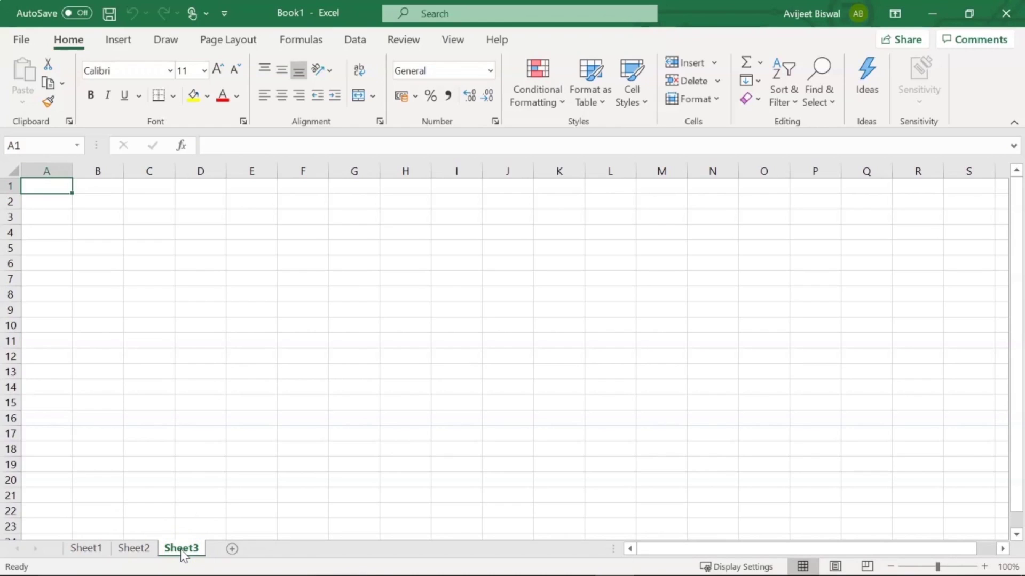
{"action": "key", "text": "ctrl+shift+Page_Up"}
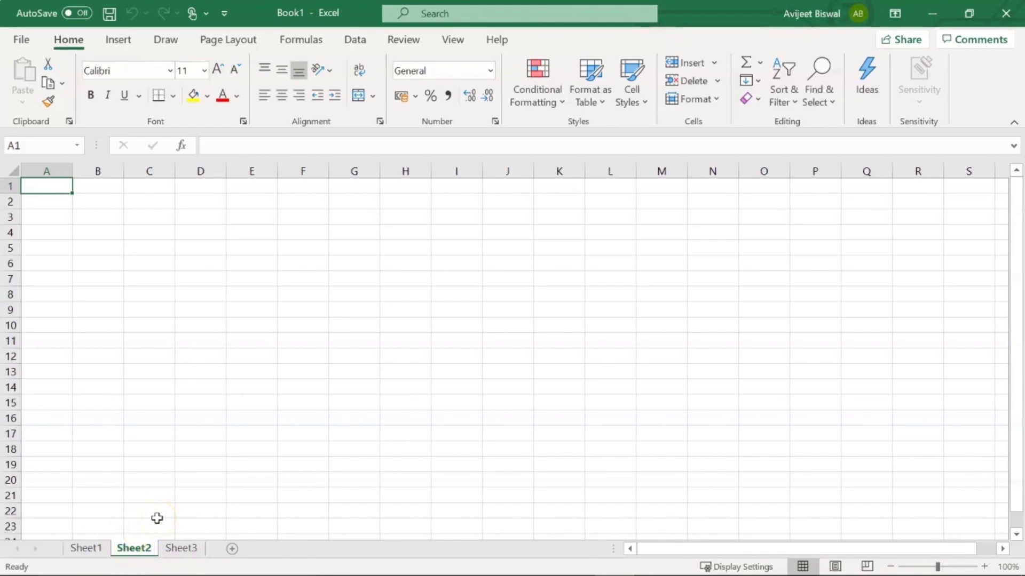
{"action": "key", "text": "ctrl+Page_Up"}
{"action": "left_click", "coordinate": [101, 541]}
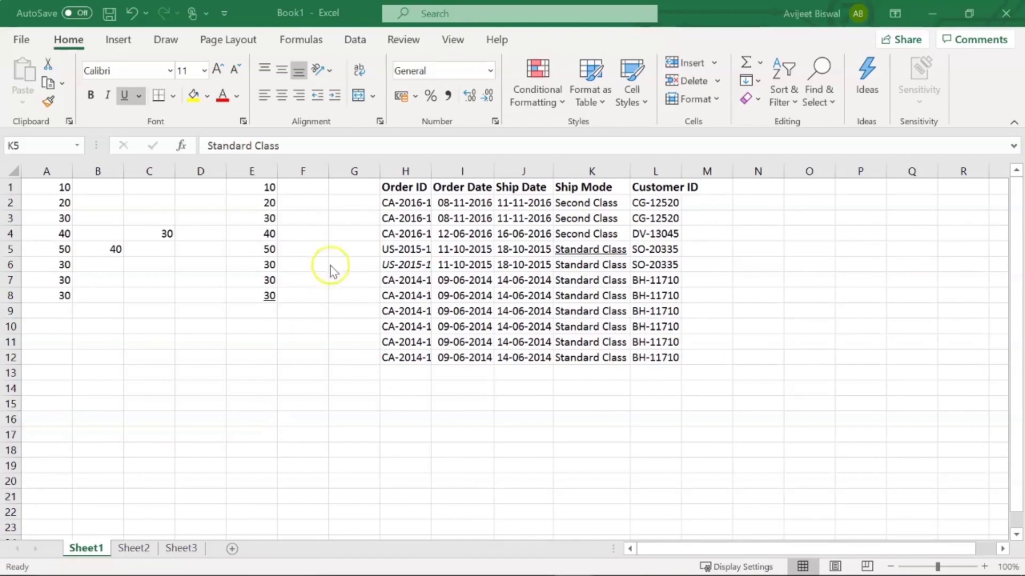
Fill cell C4, which holds the AVERAGE formula, with the blue theme color
{"action": "left_click", "coordinate": [159, 233]}
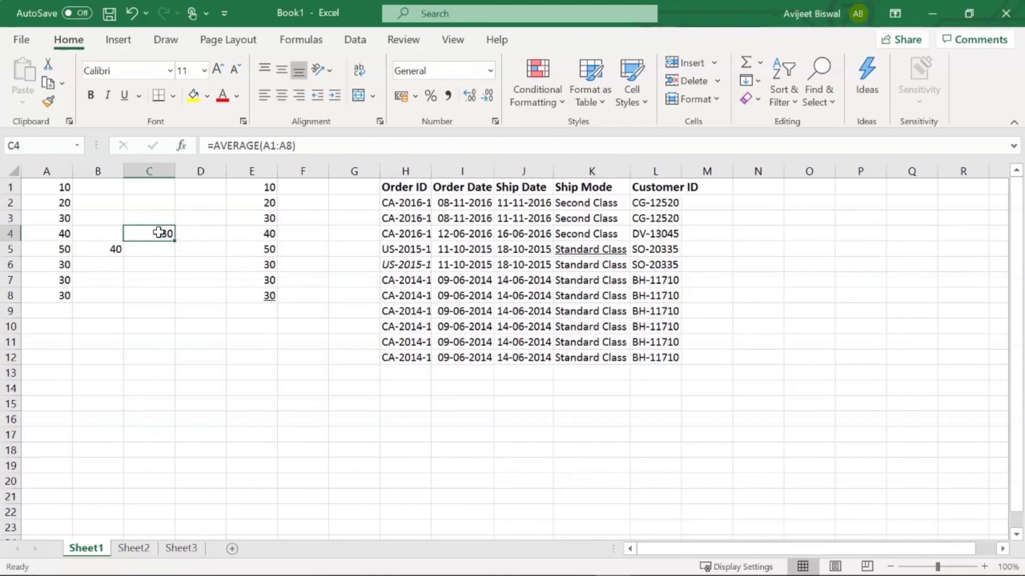
{"action": "key", "text": "alt+h"}
{"action": "key", "text": "h"}
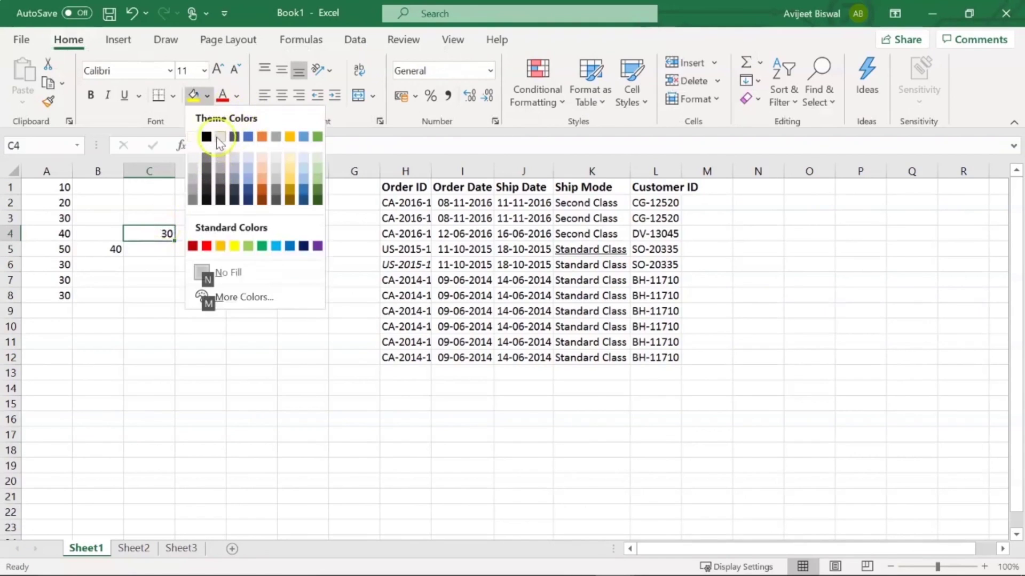
{"action": "left_click", "coordinate": [248, 137]}
{"action": "left_click", "coordinate": [143, 376]}
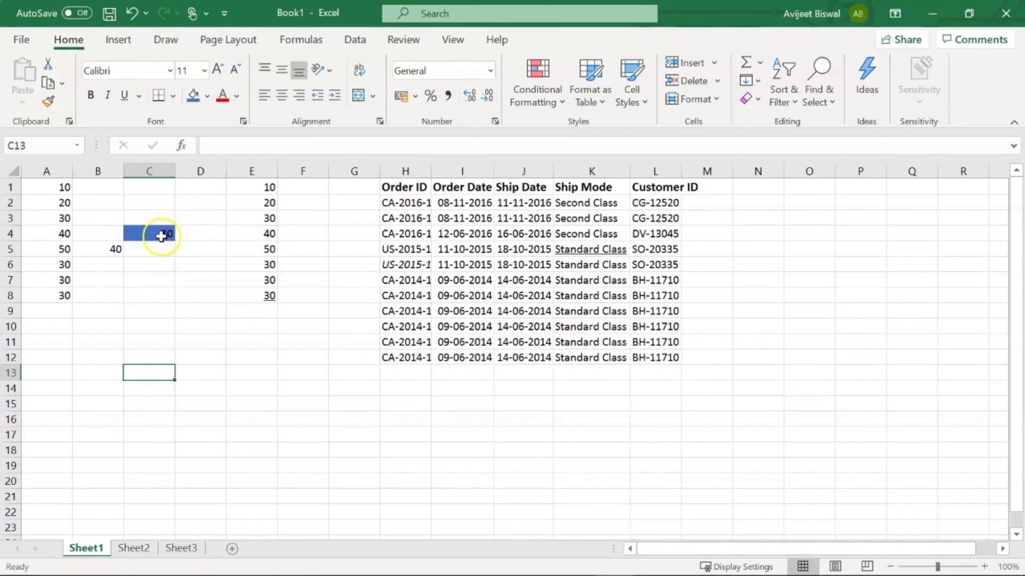
{"action": "left_click", "coordinate": [161, 237]}
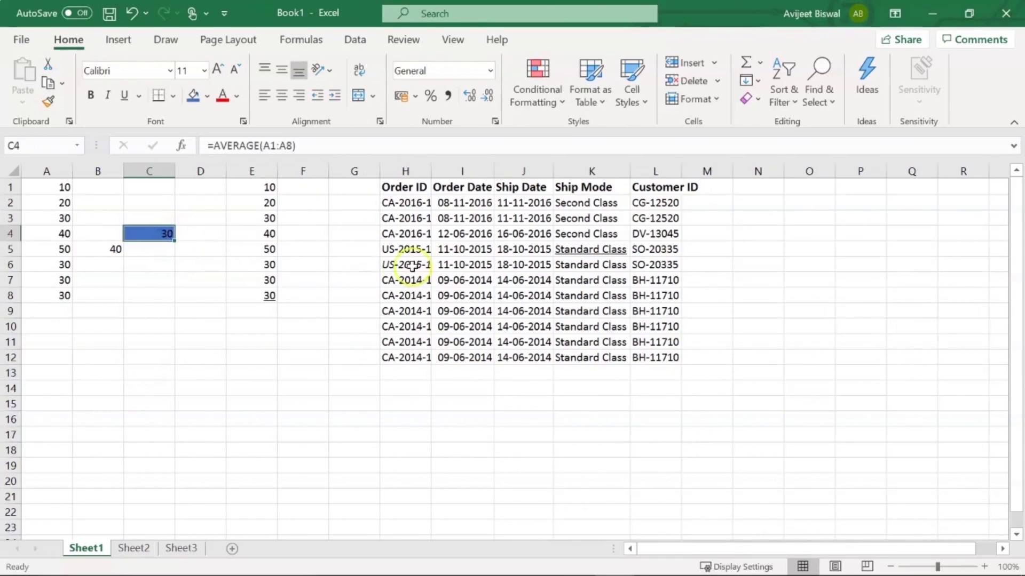
Fill the range H5:K11 in the order data with the green theme color
{"action": "left_click_drag", "start_coordinate": [386, 250], "coordinate": [596, 340]}
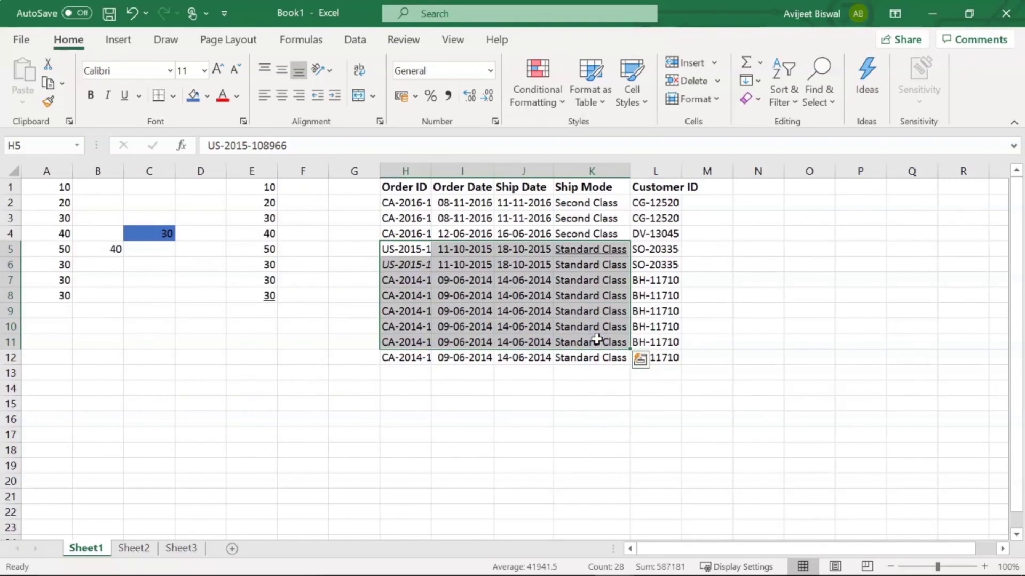
{"action": "key", "text": "alt+h"}
{"action": "key", "text": "h"}
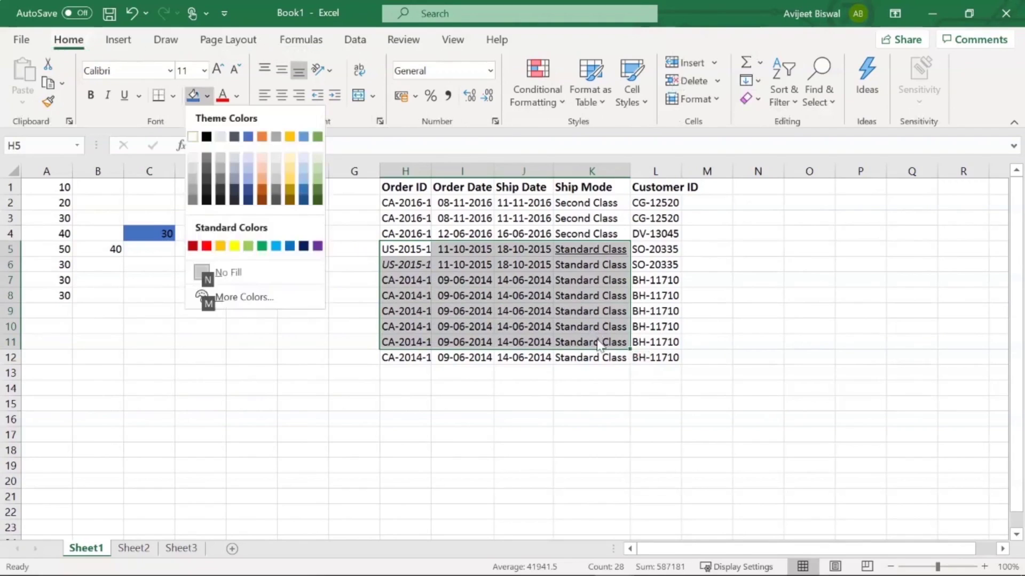
{"action": "left_click", "coordinate": [318, 137]}
{"action": "left_click", "coordinate": [352, 308]}
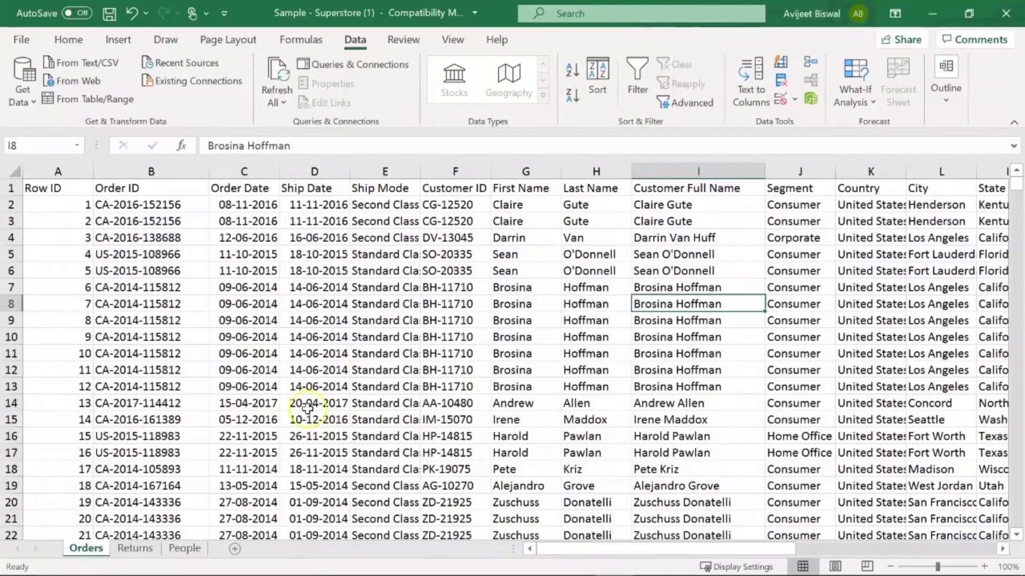
Add a note to cell I10 on the Orders sheet stating that the customer is from LA
{"action": "left_click", "coordinate": [469, 295]}
{"action": "left_click", "coordinate": [623, 342]}
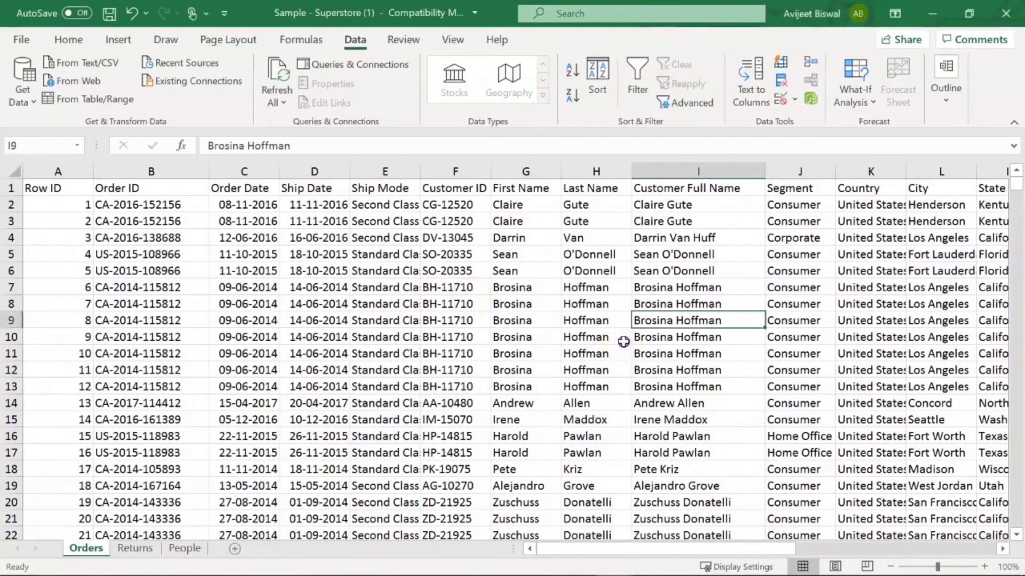
{"action": "left_click", "coordinate": [653, 339]}
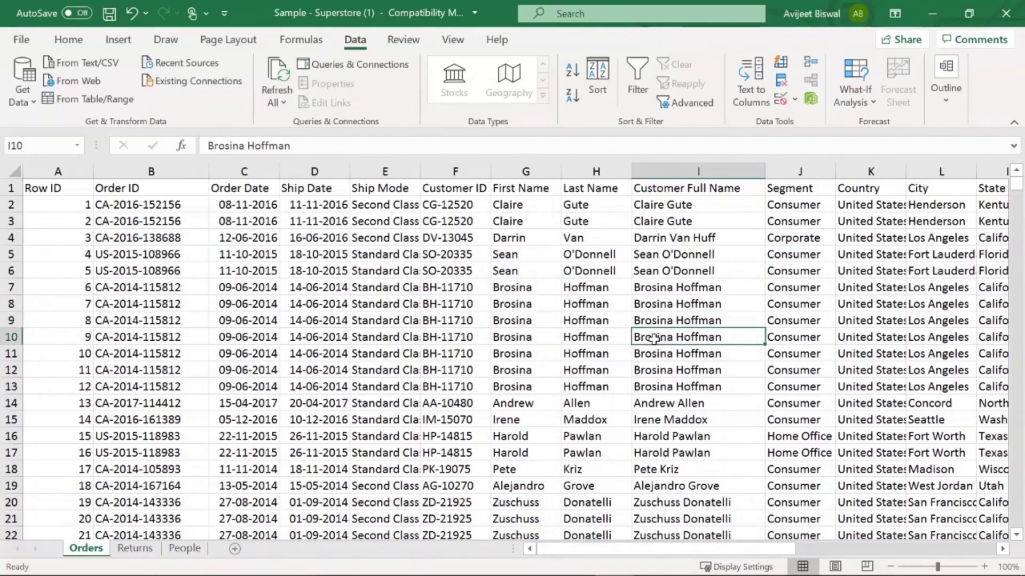
{"action": "key", "text": "shift+F2"}
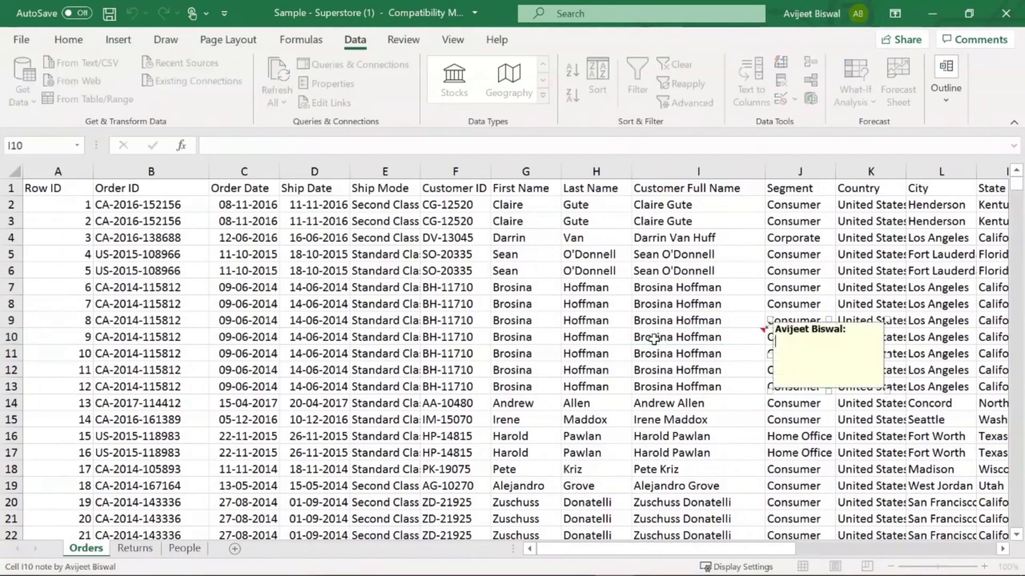
{"action": "left_click", "coordinate": [846, 373]}
{"action": "type", "text": "Brosina is from LA"}
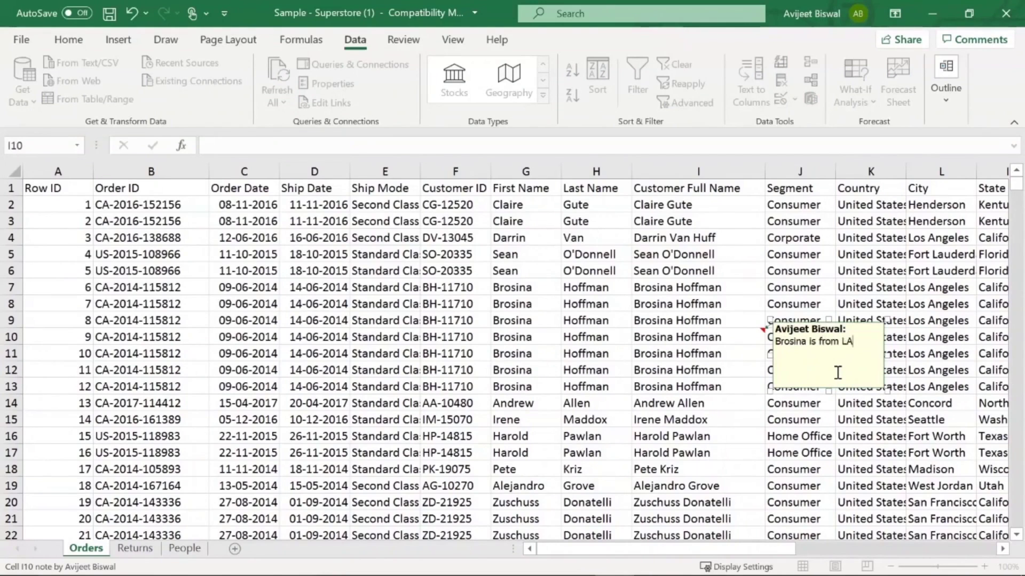
{"action": "left_click", "coordinate": [920, 342]}
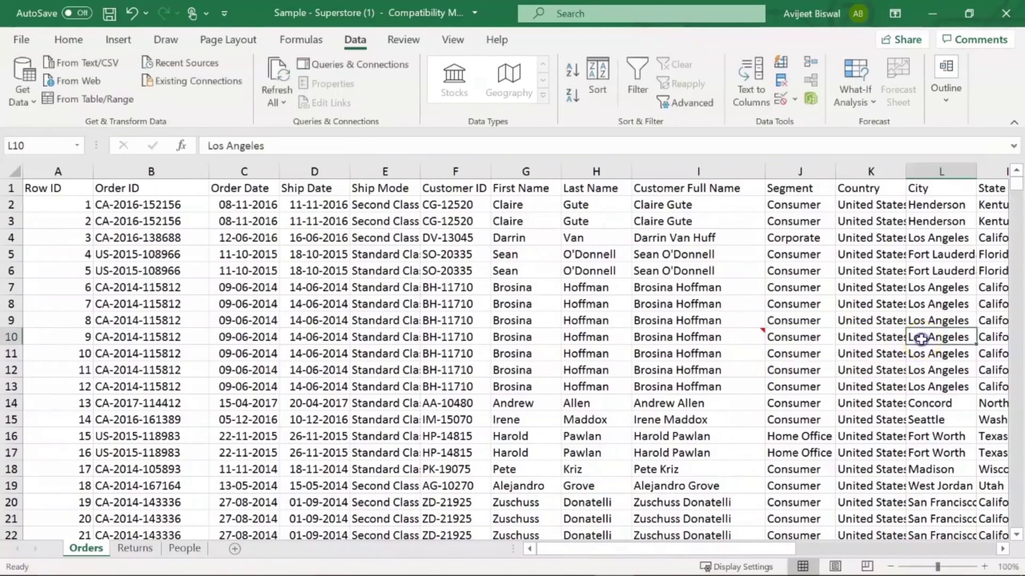
View the note attached to cell I10
{"action": "left_click", "coordinate": [737, 342]}
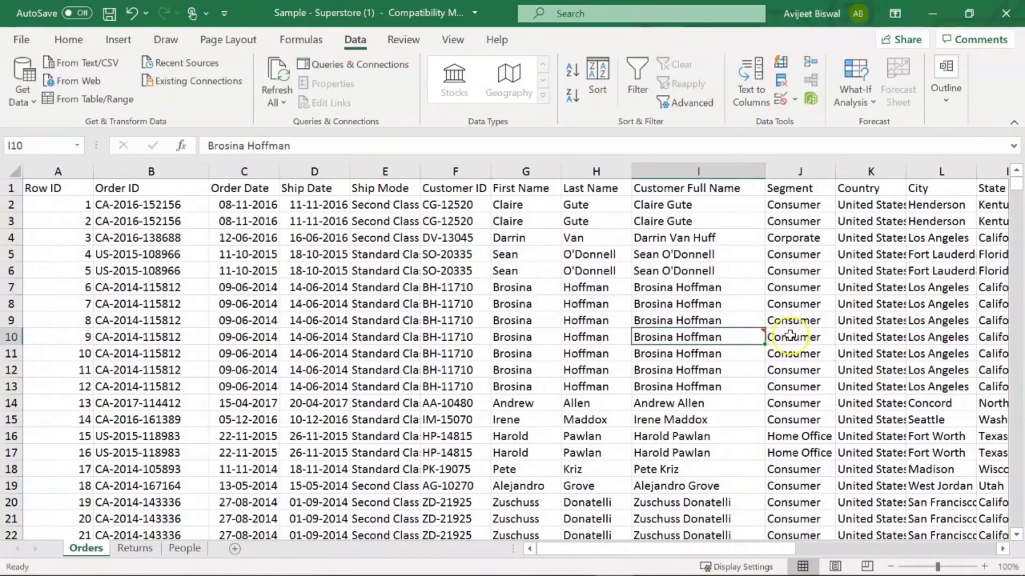
{"action": "mouse_move", "coordinate": [747, 334]}
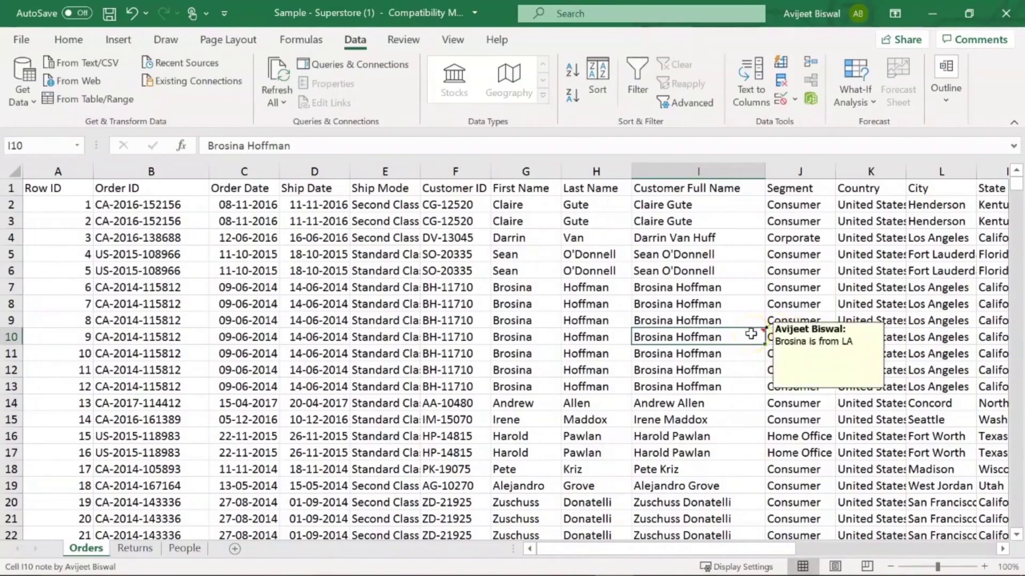
{"action": "left_click", "coordinate": [676, 370]}
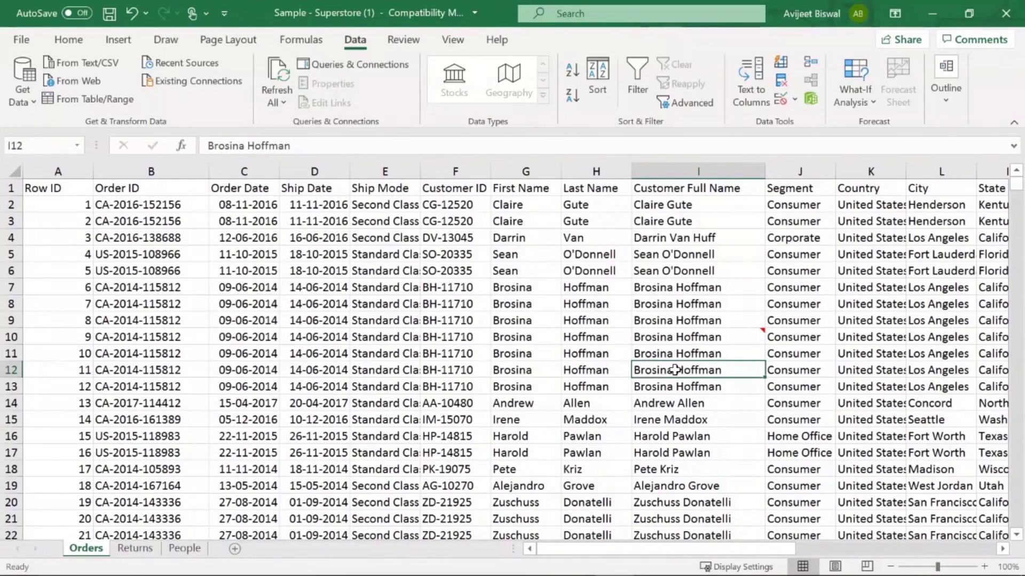
Open Find and Replace and clear the previous search and replacement text
{"action": "key", "text": "alt+Tab"}
{"action": "key", "text": "ctrl+h"}
{"action": "left_click_drag", "start_coordinate": [575, 395], "coordinate": [555, 315]}
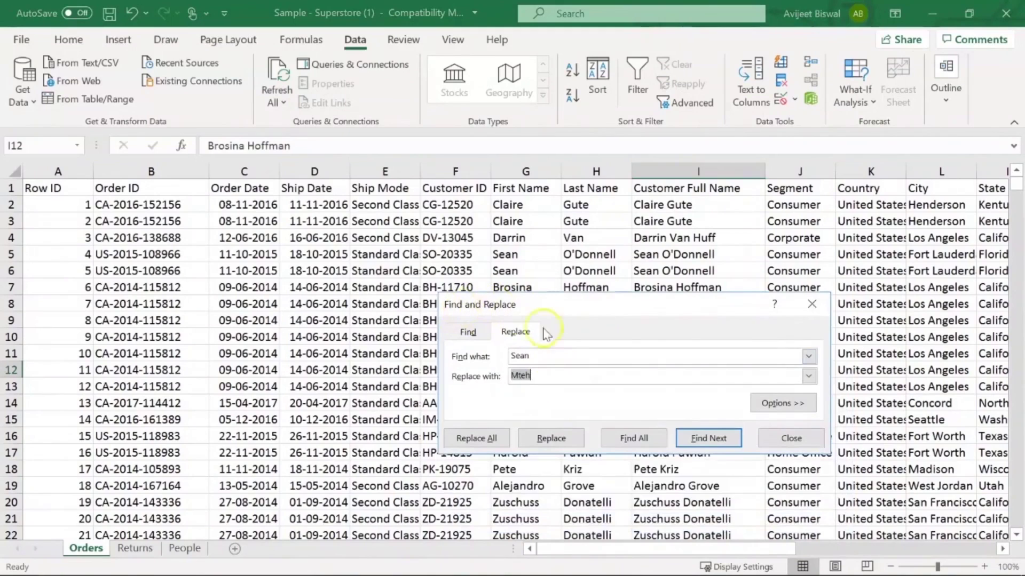
{"action": "double_click", "coordinate": [521, 356]}
{"action": "key", "text": "BackSpace"}
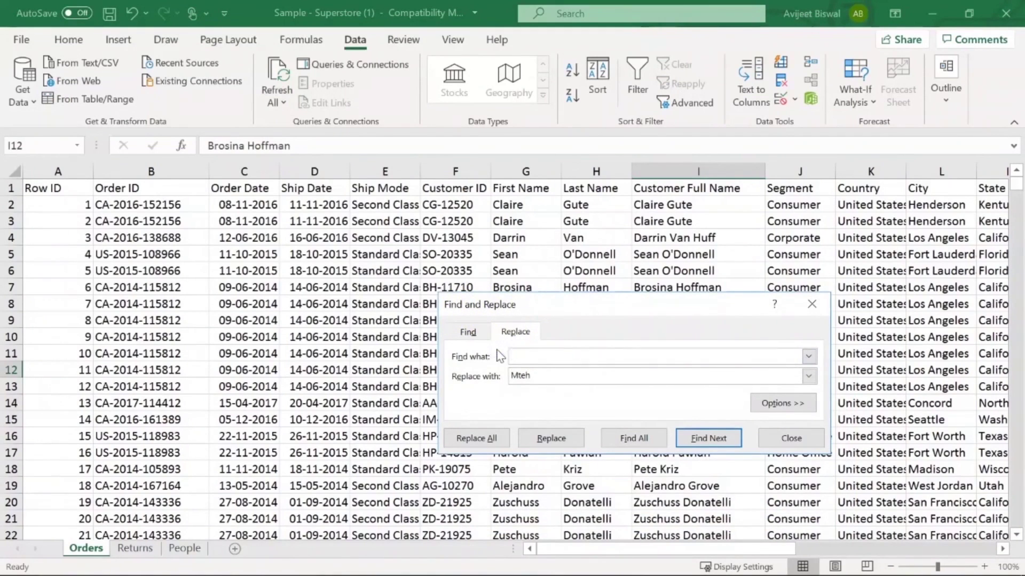
{"action": "left_click_drag", "start_coordinate": [544, 375], "coordinate": [472, 373]}
{"action": "key", "text": "BackSpace"}
Replace all occurrences of the first name from cell I12 with a new first name and close Find and Replace
{"action": "left_click_drag", "start_coordinate": [556, 308], "coordinate": [554, 400]}
{"action": "left_click", "coordinate": [513, 442]}
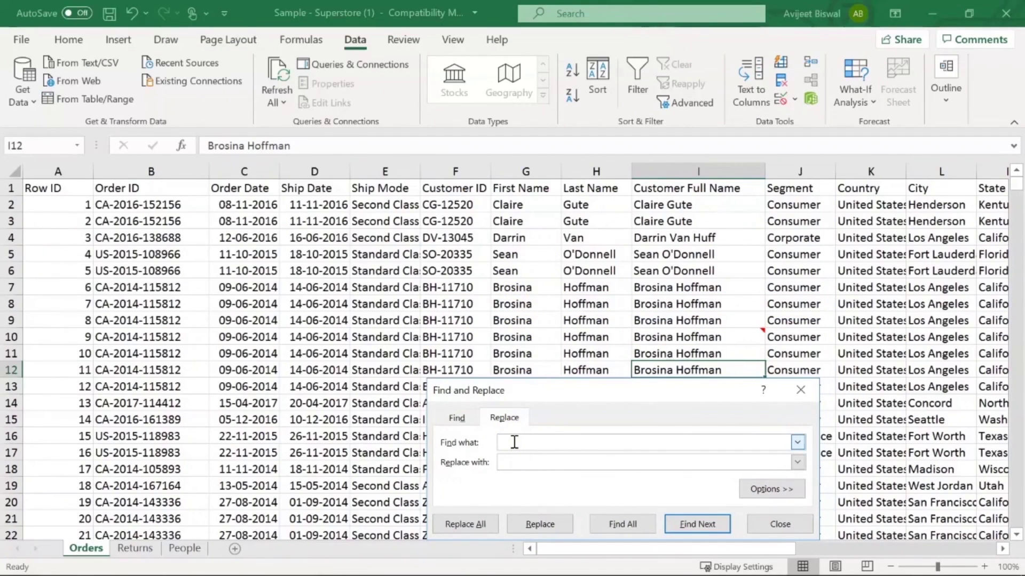
{"action": "type", "text": "Brosina"}
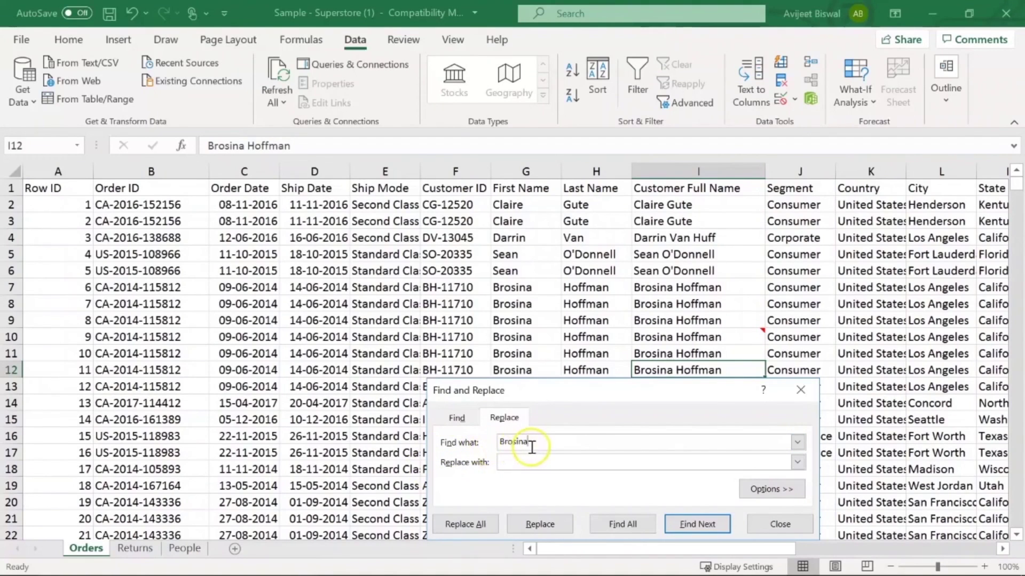
{"action": "left_click", "coordinate": [506, 463]}
{"action": "type", "text": "Angela"}
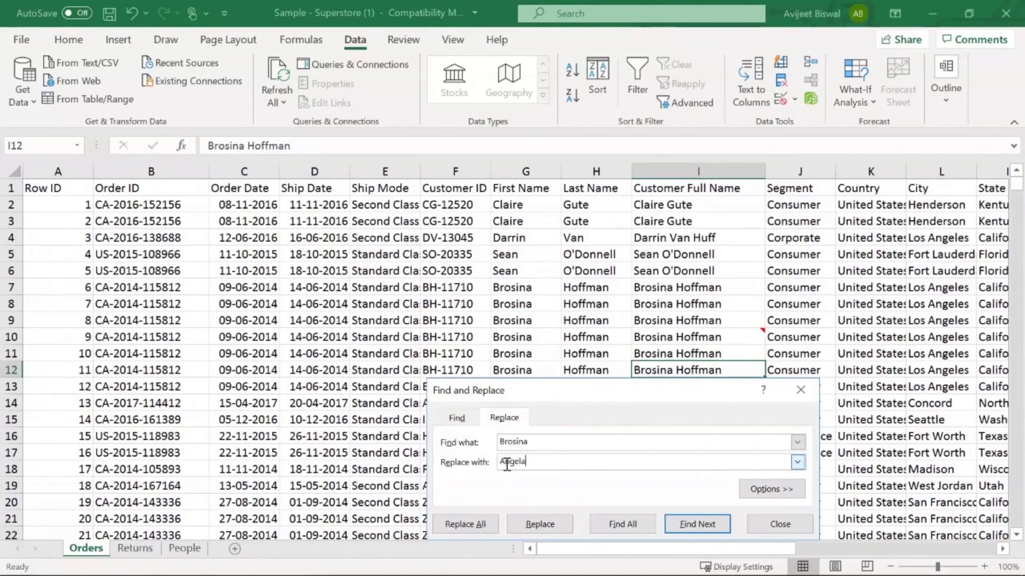
{"action": "left_click_drag", "start_coordinate": [584, 389], "coordinate": [631, 374]}
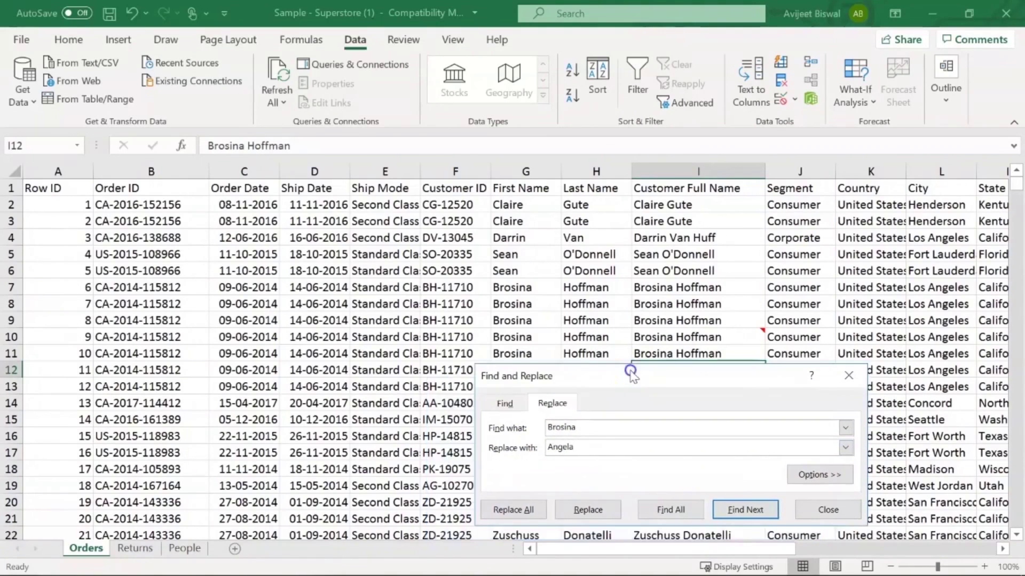
{"action": "left_click", "coordinate": [526, 511]}
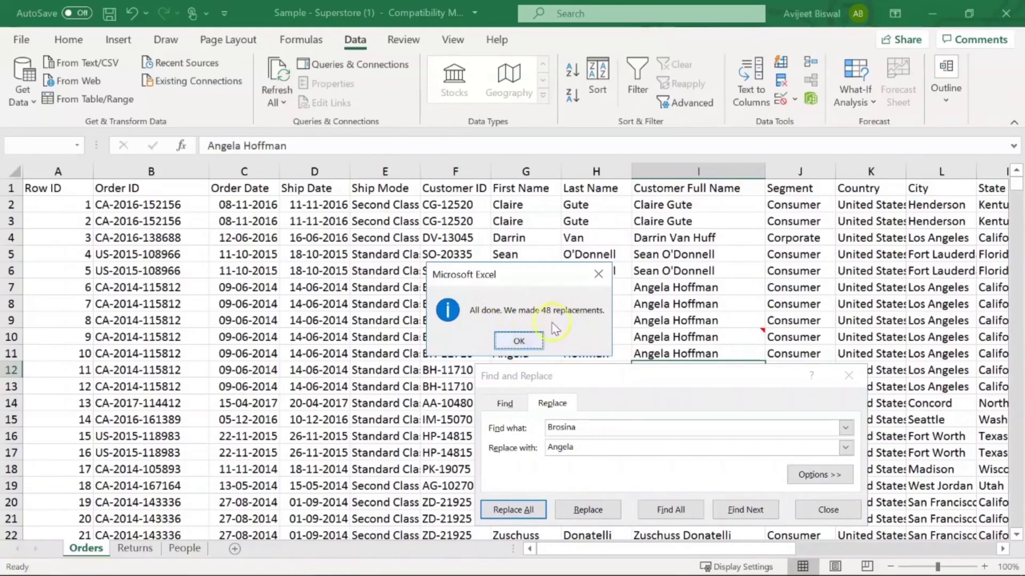
{"action": "left_click", "coordinate": [518, 342]}
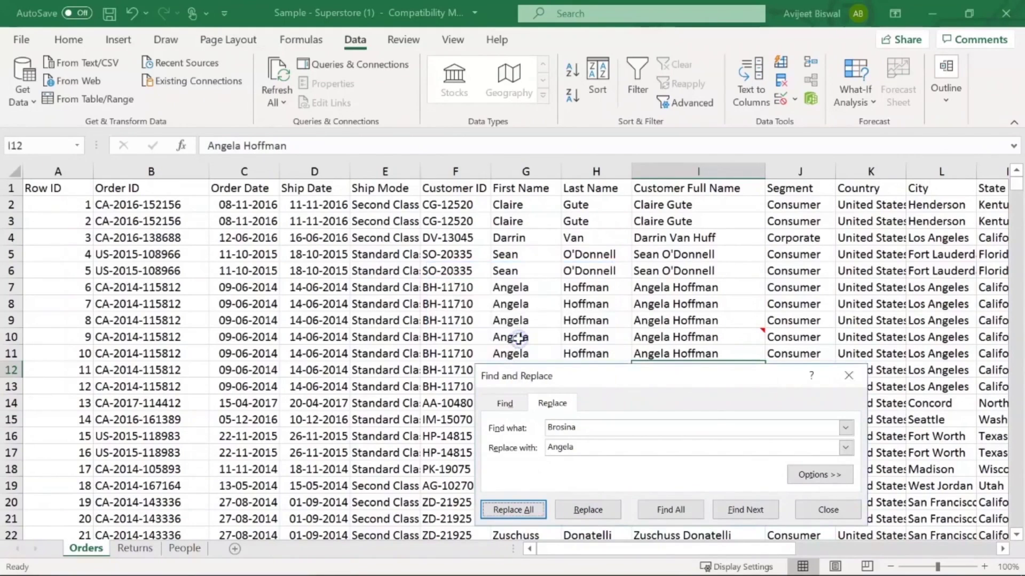
{"action": "left_click", "coordinate": [828, 510]}
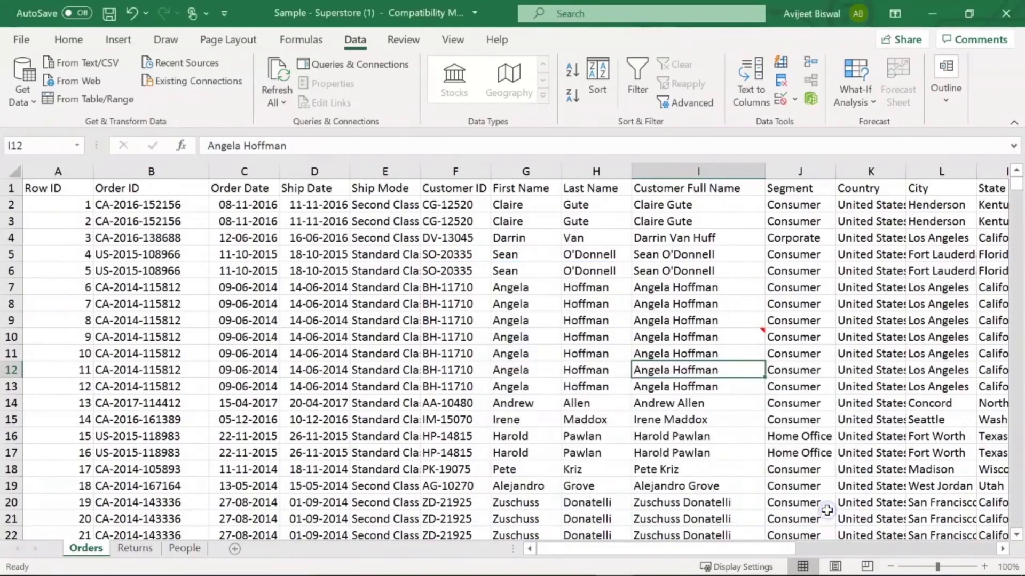
Check the replaced entries in the First Name column from G7 down to G14
{"action": "left_click", "coordinate": [527, 289]}
{"action": "key", "text": "Down"}
{"action": "key", "text": "Down"}
{"action": "key", "text": "Down"}
{"action": "key", "text": "Down"}
{"action": "key", "text": "Down"}
{"action": "key", "text": "Down"}
{"action": "key", "text": "Down"}
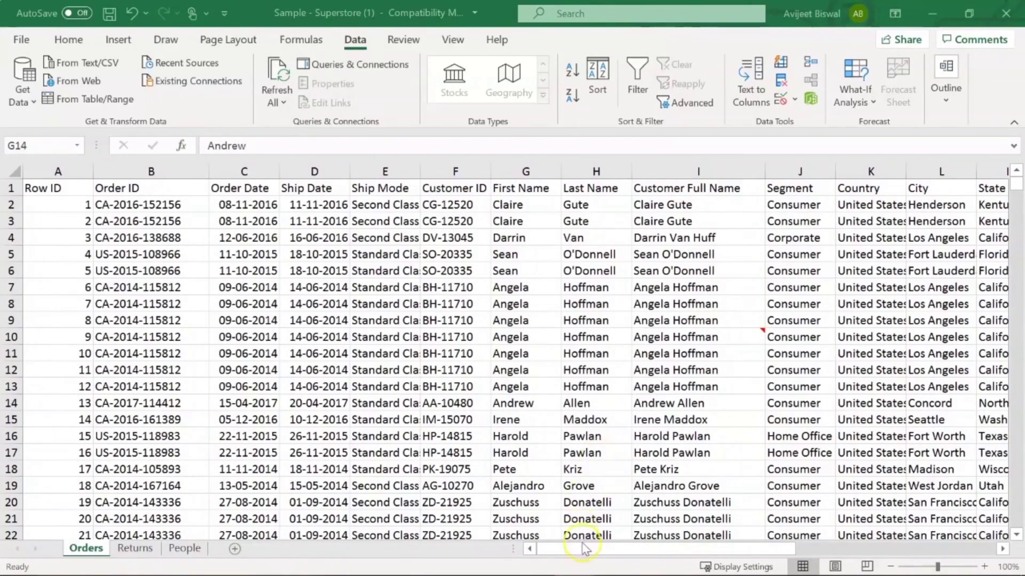
Turn on a filter for the City column
{"action": "left_click_drag", "start_coordinate": [585, 553], "coordinate": [809, 550]}
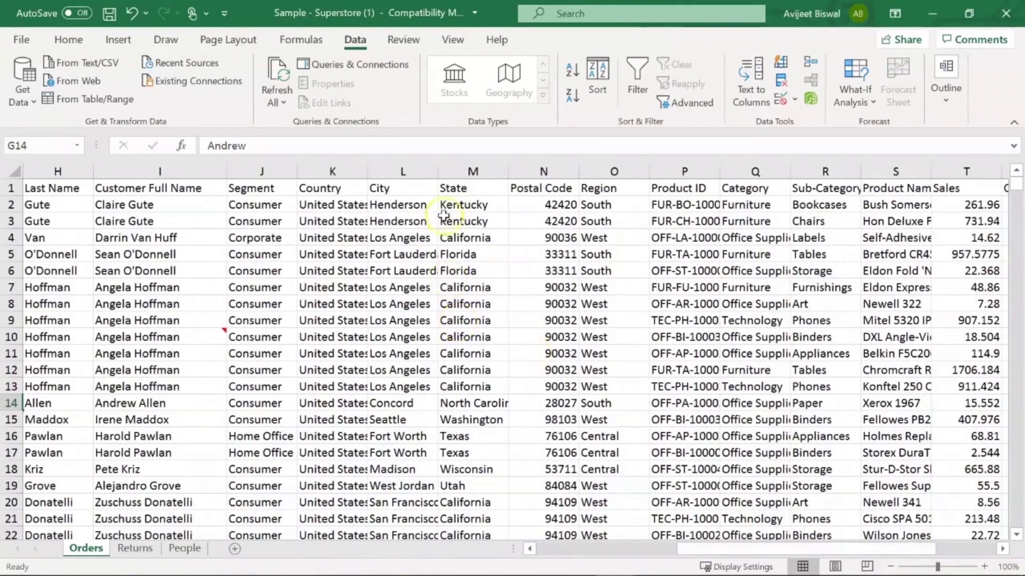
{"action": "left_click", "coordinate": [404, 170]}
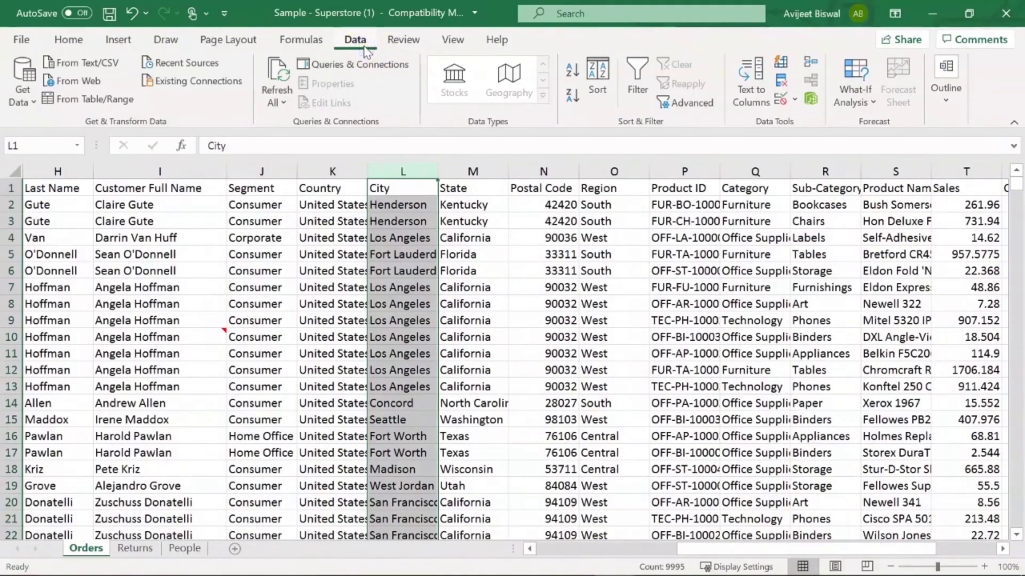
{"action": "left_click", "coordinate": [639, 76]}
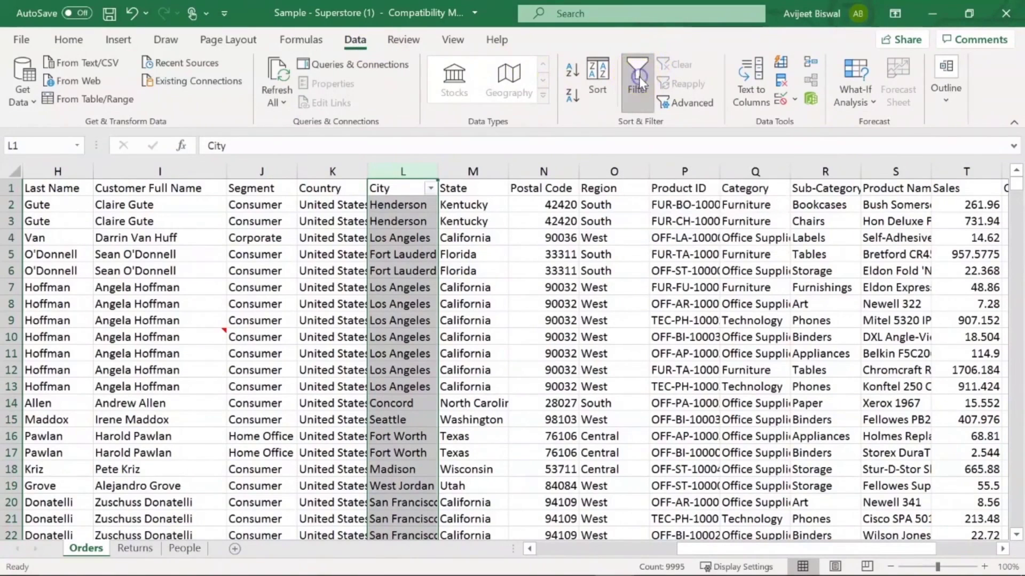
Filter the City column to show only Abilene, Akron and Albuquerque
{"action": "left_click", "coordinate": [382, 253]}
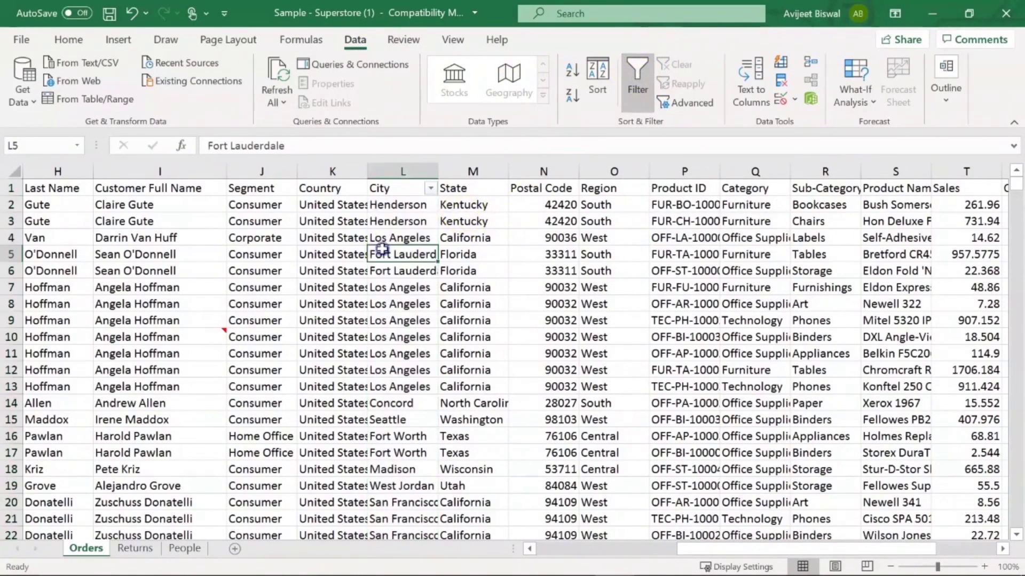
{"action": "left_click", "coordinate": [385, 188]}
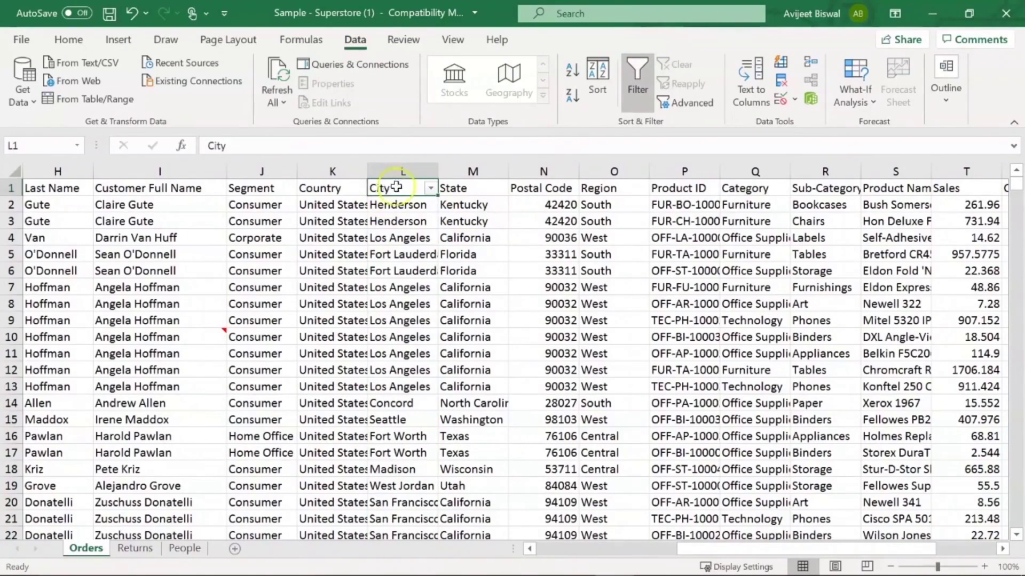
{"action": "left_click", "coordinate": [431, 190]}
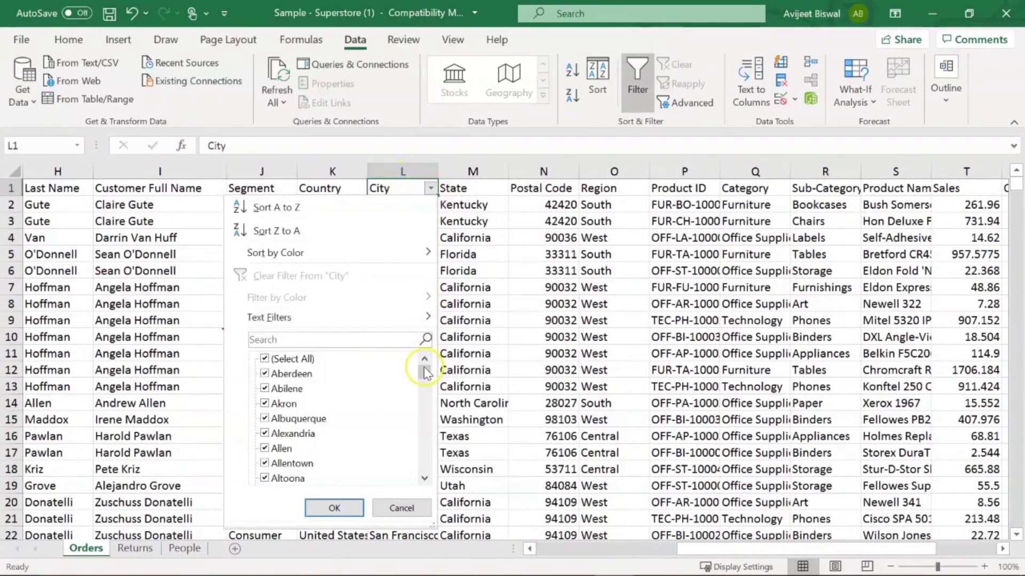
{"action": "mouse_move", "coordinate": [424, 369]}
{"action": "left_mouse_down"}
{"action": "mouse_move", "coordinate": [419, 447]}
{"action": "mouse_move", "coordinate": [424, 362]}
{"action": "left_mouse_up"}
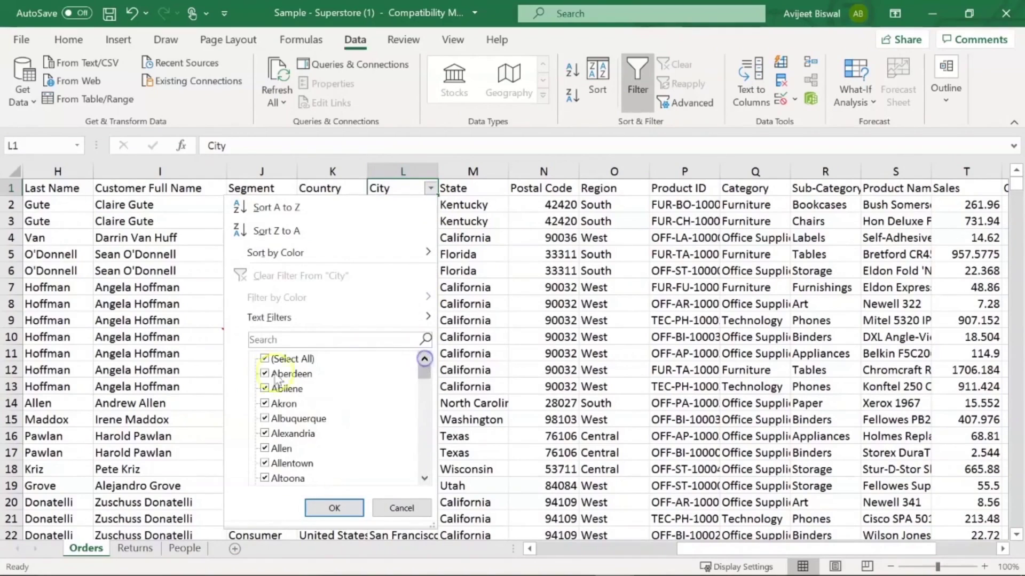
{"action": "left_click", "coordinate": [265, 359]}
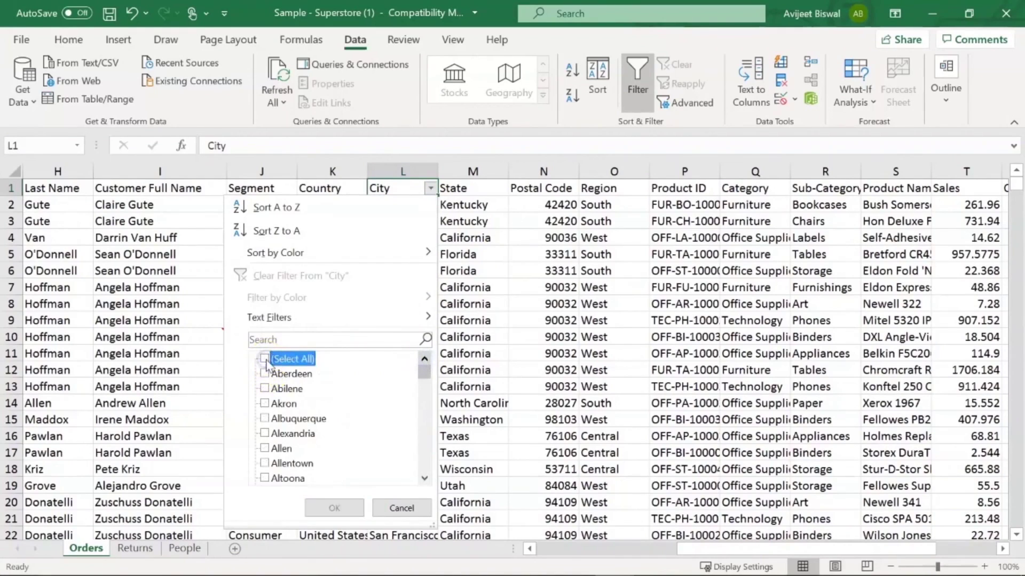
{"action": "left_click", "coordinate": [264, 389]}
{"action": "left_click", "coordinate": [266, 404]}
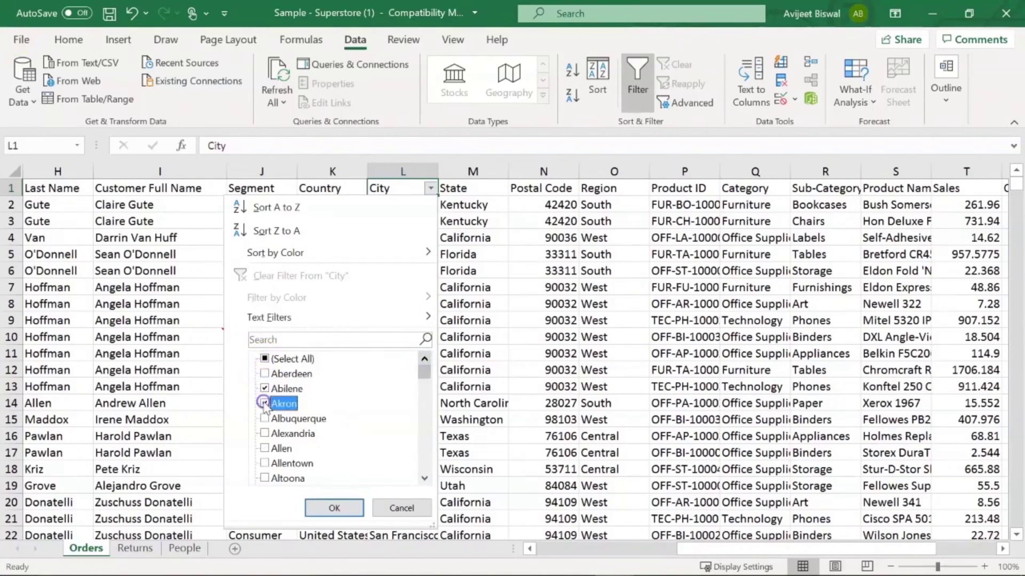
{"action": "left_click", "coordinate": [265, 419]}
{"action": "left_click", "coordinate": [326, 507]}
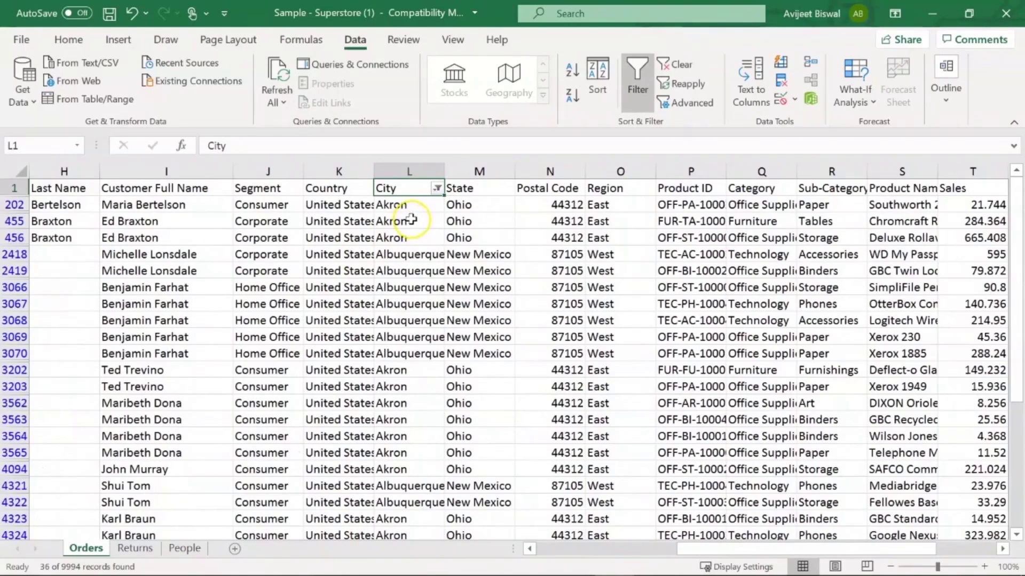
Undo the City filter, and open and cancel the column's filter options without applying a selection
{"action": "key", "text": "ctrl+z"}
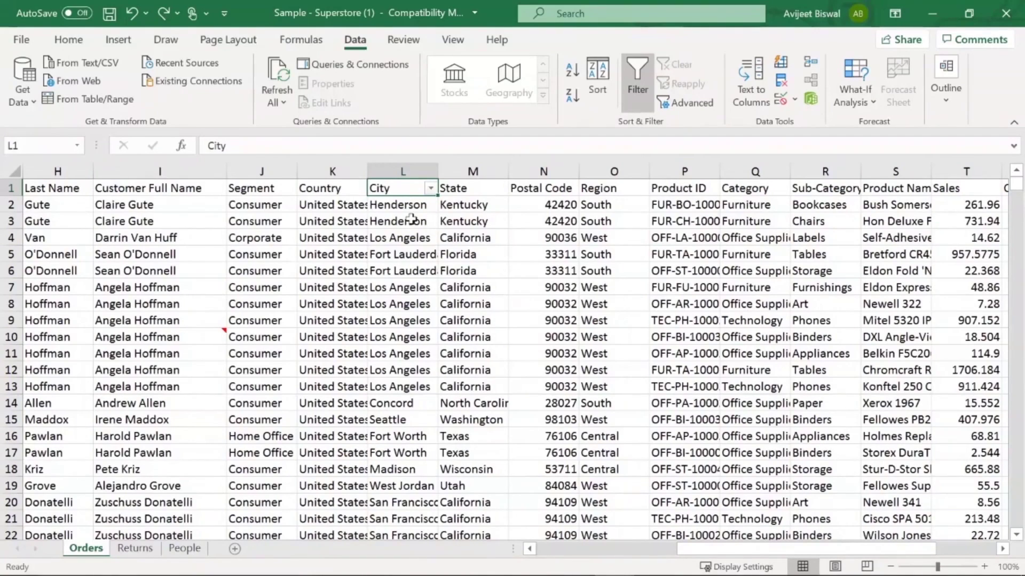
{"action": "left_click", "coordinate": [430, 188]}
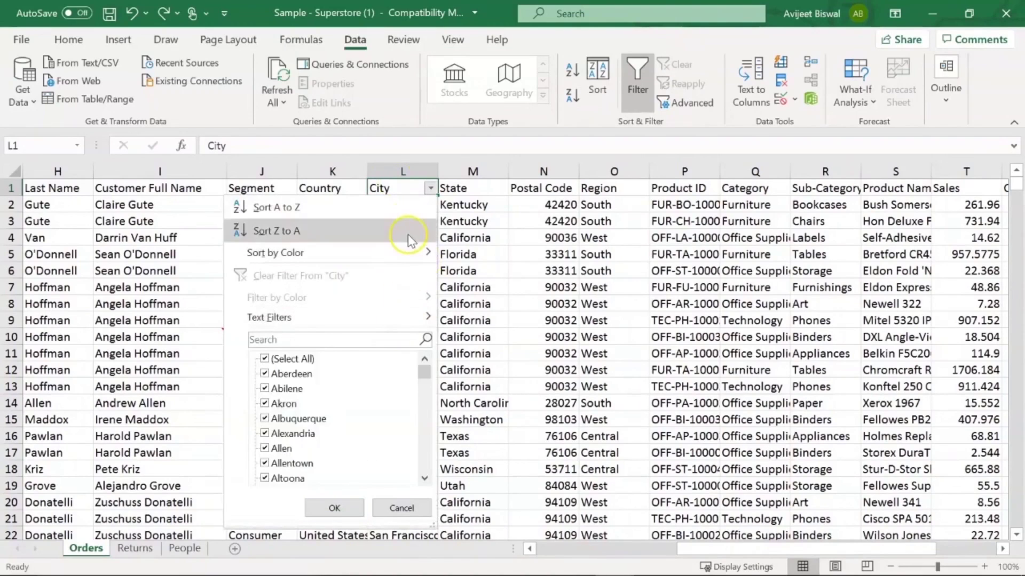
{"action": "left_click", "coordinate": [400, 510]}
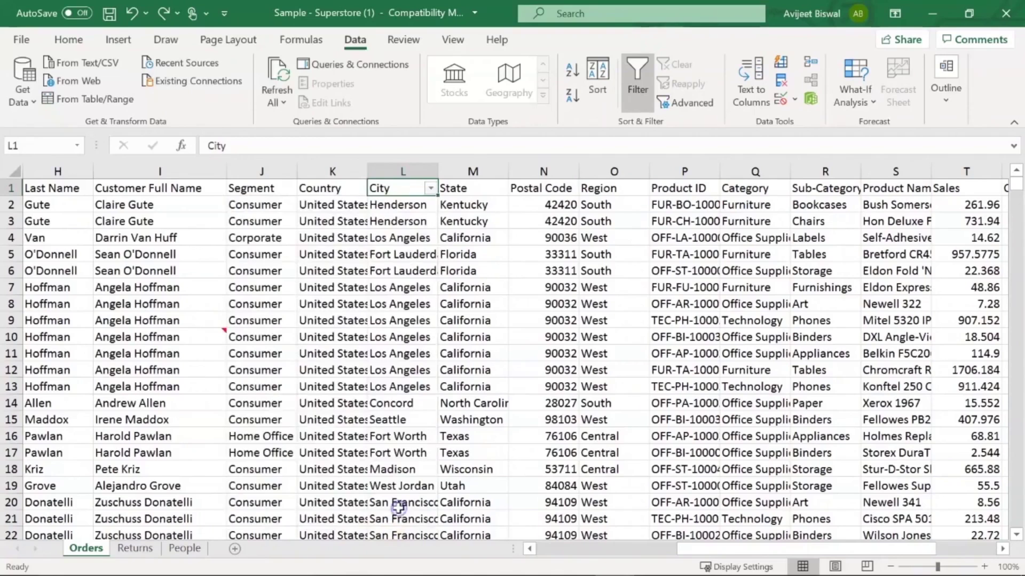
Bring up the pick list of existing city entries for cell L7 and look through it
{"action": "left_click", "coordinate": [395, 288]}
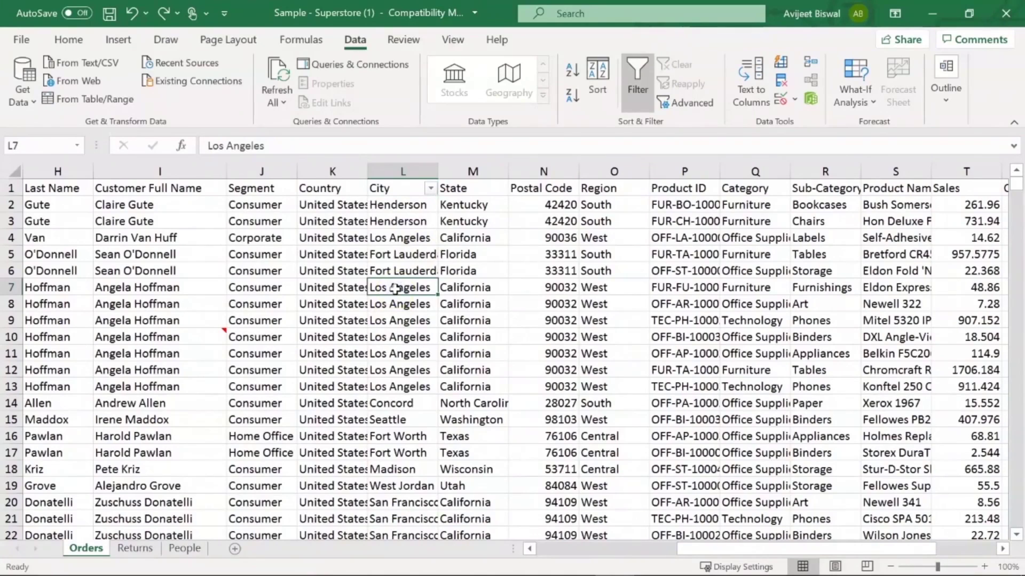
{"action": "key", "text": "alt+Down"}
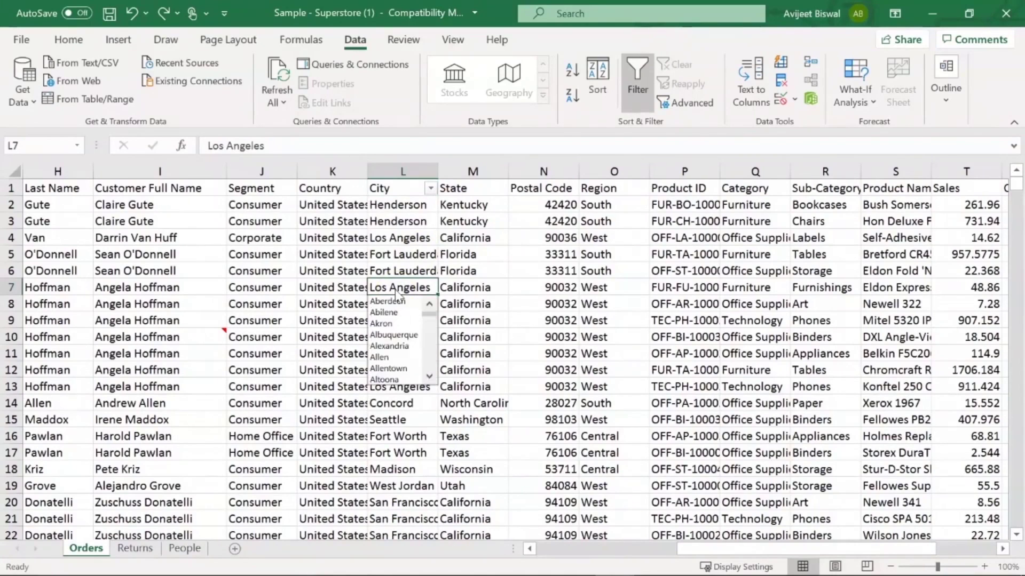
{"action": "mouse_move", "coordinate": [428, 315]}
{"action": "left_mouse_down"}
{"action": "mouse_move", "coordinate": [423, 371]}
{"action": "mouse_move", "coordinate": [427, 299]}
{"action": "left_mouse_up"}
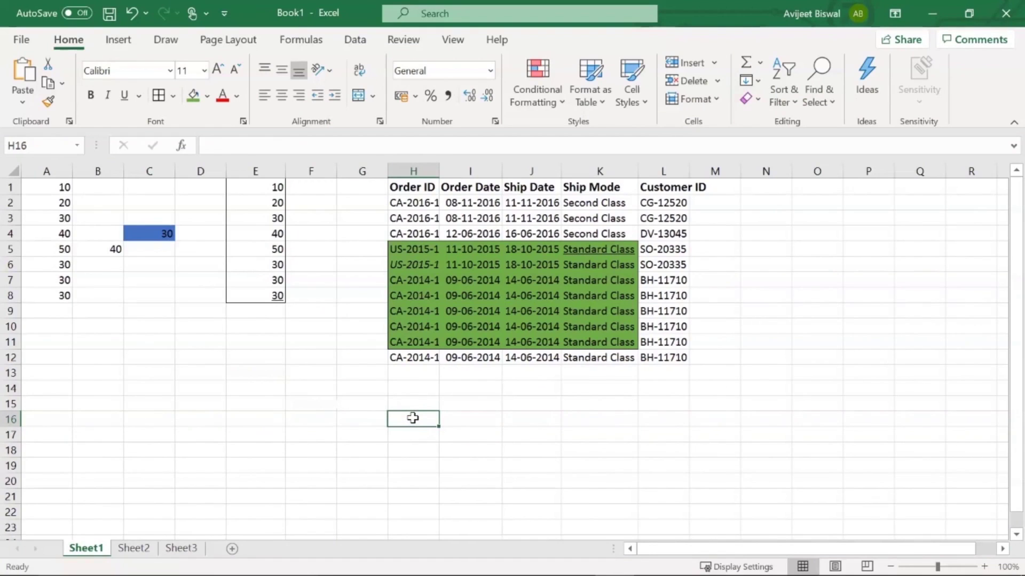
Start a hyperlink in cell H16 of Book1 and copy the w3schools.com address from Google Chrome
{"action": "key", "text": "ctrl+k"}
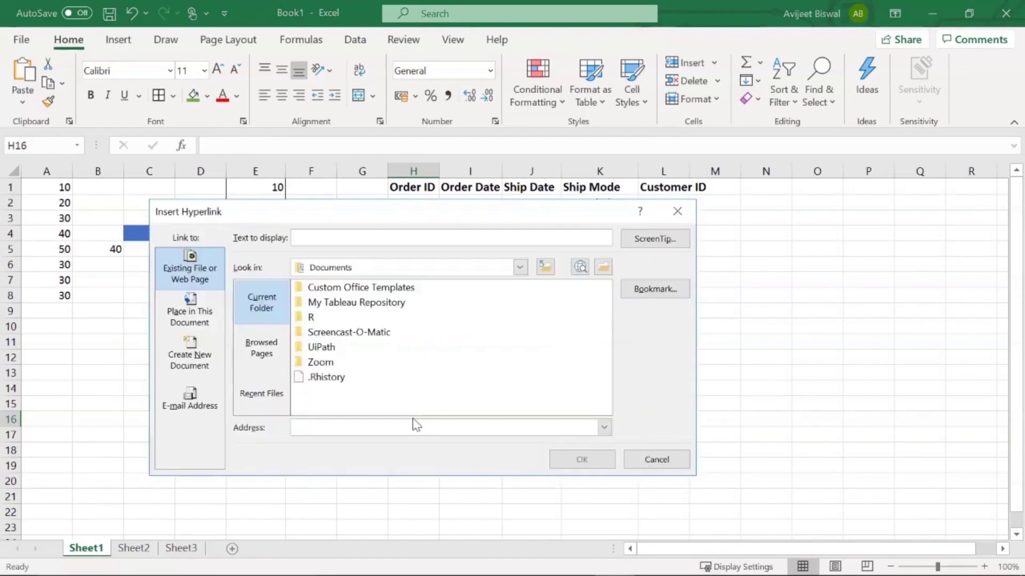
{"action": "left_click_drag", "start_coordinate": [259, 212], "coordinate": [338, 227]}
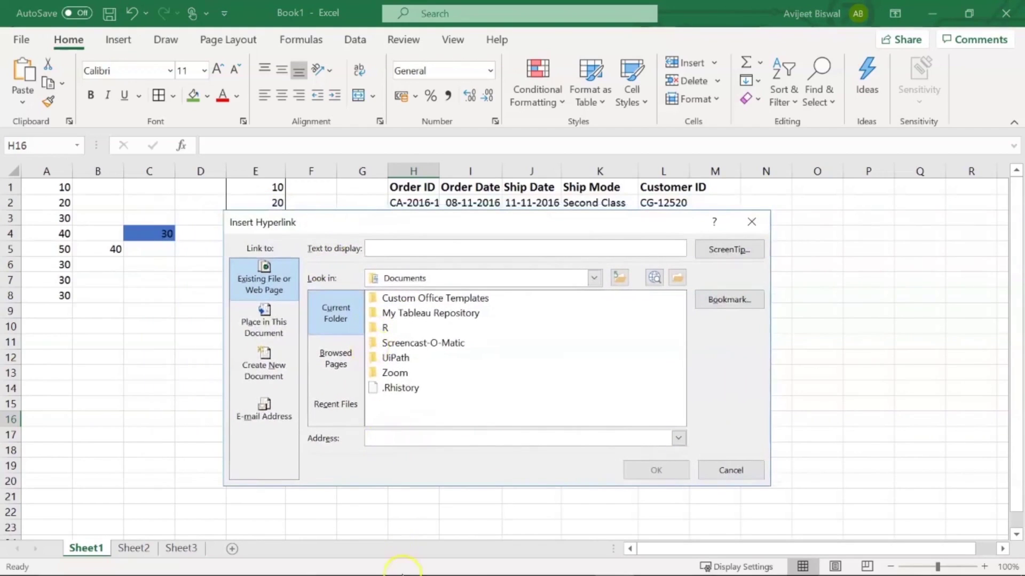
{"action": "mouse_move", "coordinate": [504, 565]}
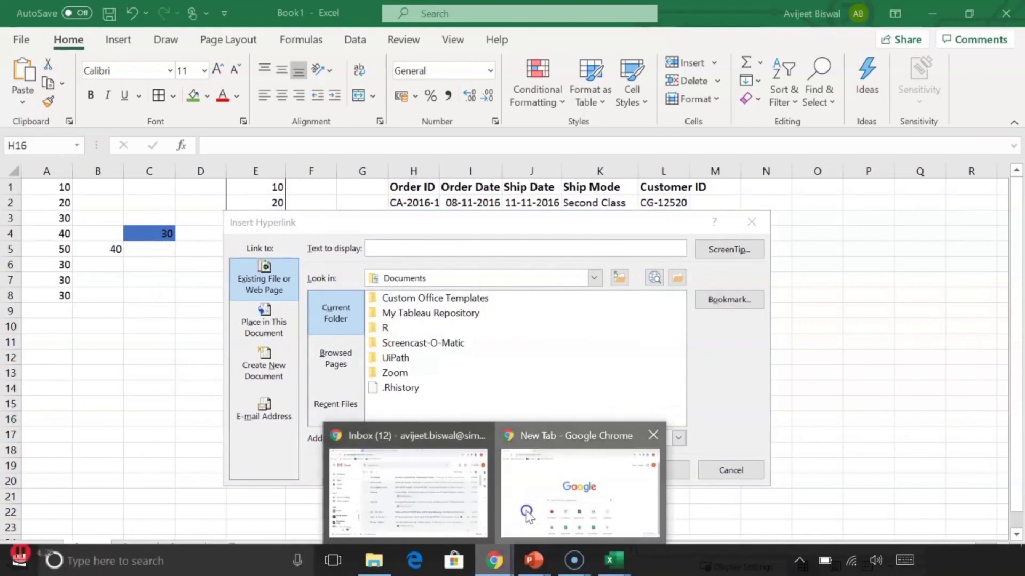
{"action": "left_click", "coordinate": [579, 491]}
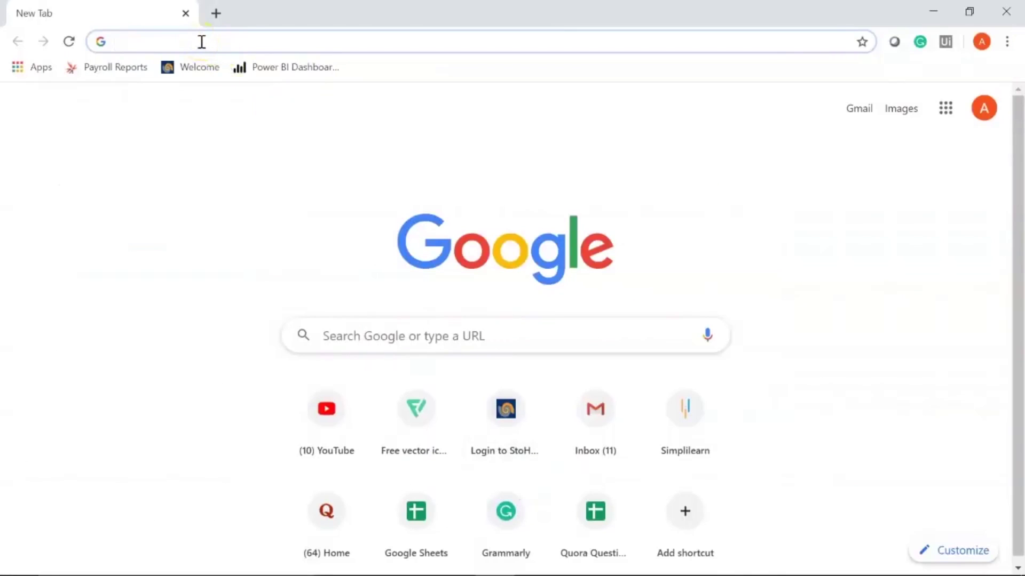
{"action": "type", "text": "w"}
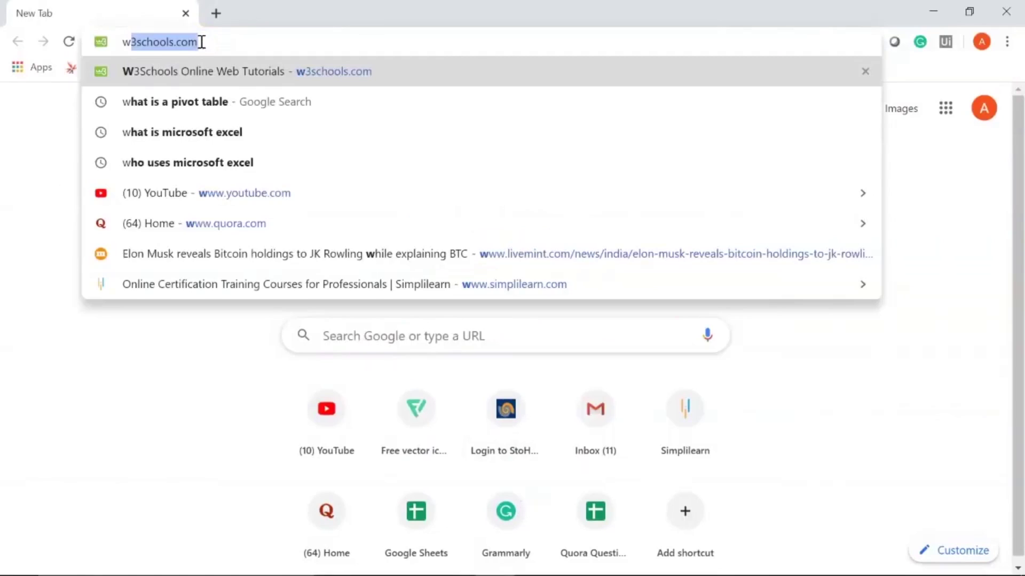
{"action": "left_click", "coordinate": [201, 42]}
{"action": "double_click", "coordinate": [201, 41]}
{"action": "key", "text": "ctrl+c"}
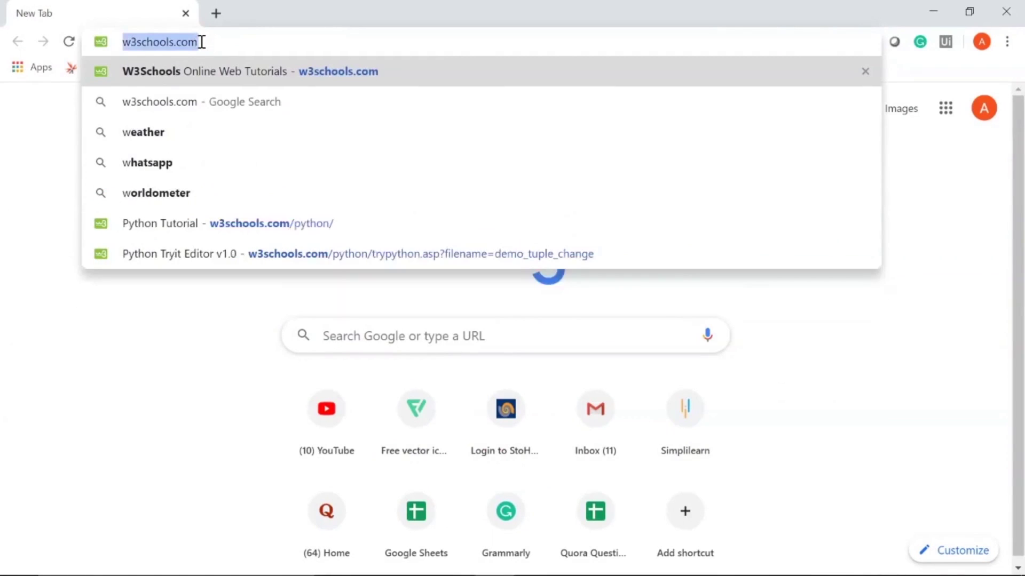
{"action": "key", "text": "alt+Tab"}
{"action": "left_click", "coordinate": [392, 438]}
{"action": "key", "text": "ctrl+v"}
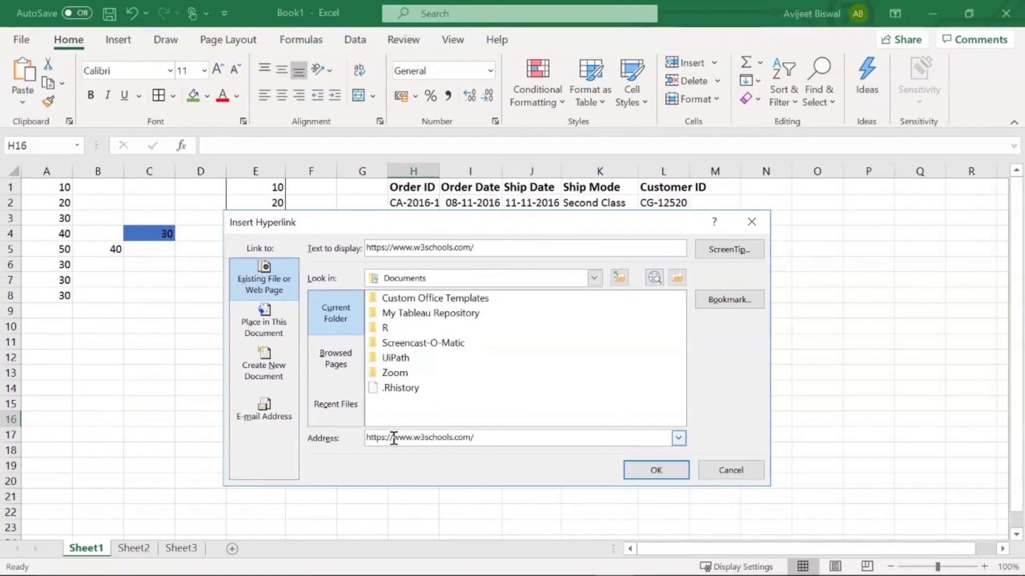
{"action": "left_click", "coordinate": [410, 249]}
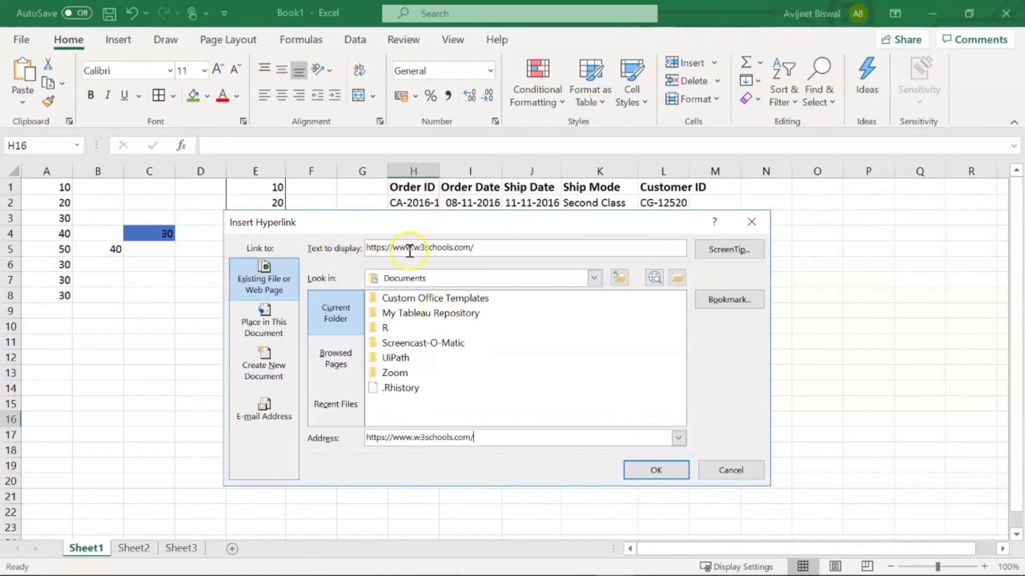
{"action": "left_click_drag", "start_coordinate": [495, 249], "coordinate": [317, 248]}
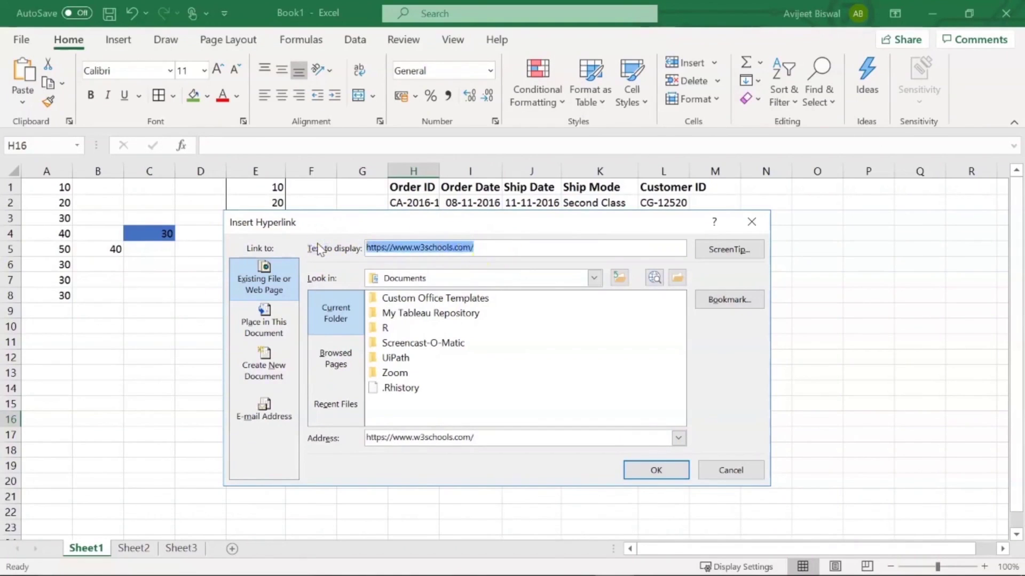
{"action": "type", "text": "W3Schools website"}
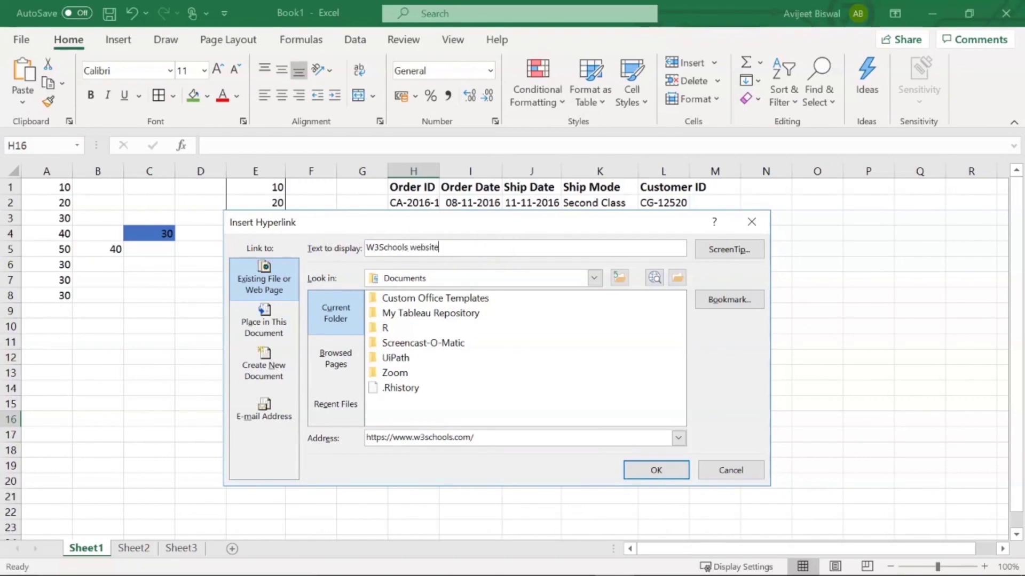
{"action": "left_click", "coordinate": [644, 469]}
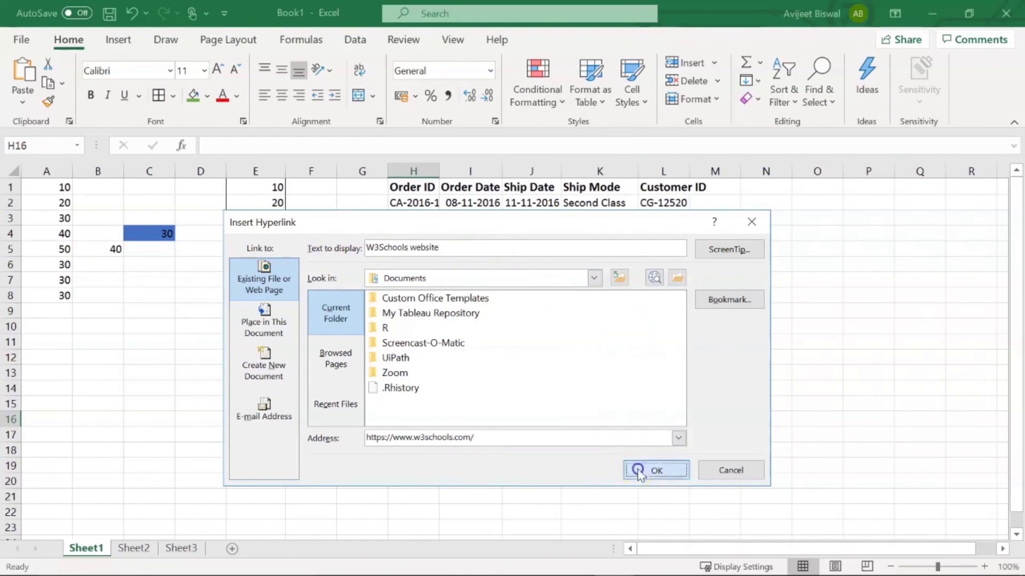
{"action": "left_click", "coordinate": [341, 497]}
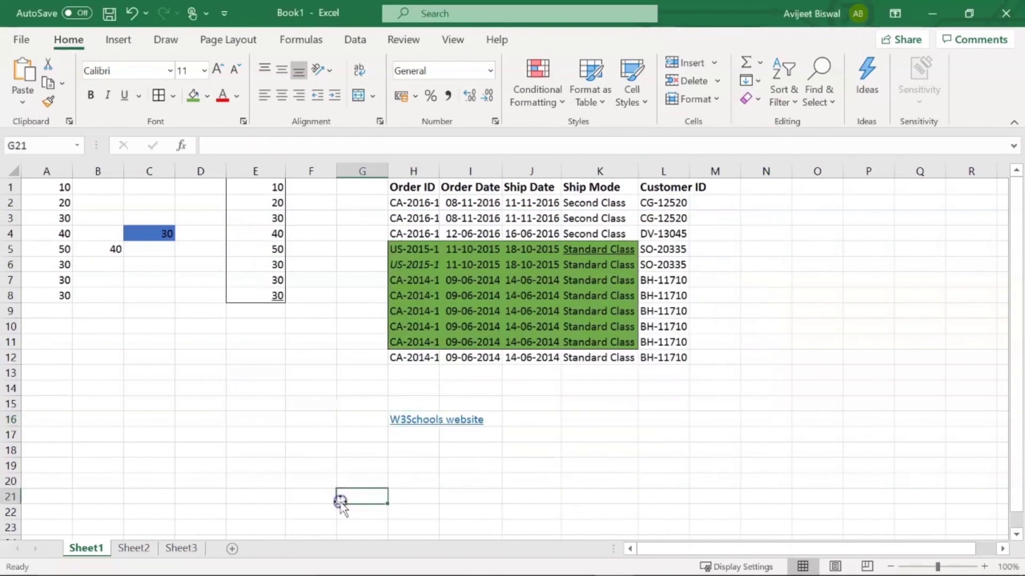
Follow the W3Schools website link in H16 and look over the page it opens
{"action": "left_click", "coordinate": [402, 419]}
{"action": "left_click", "coordinate": [403, 418]}
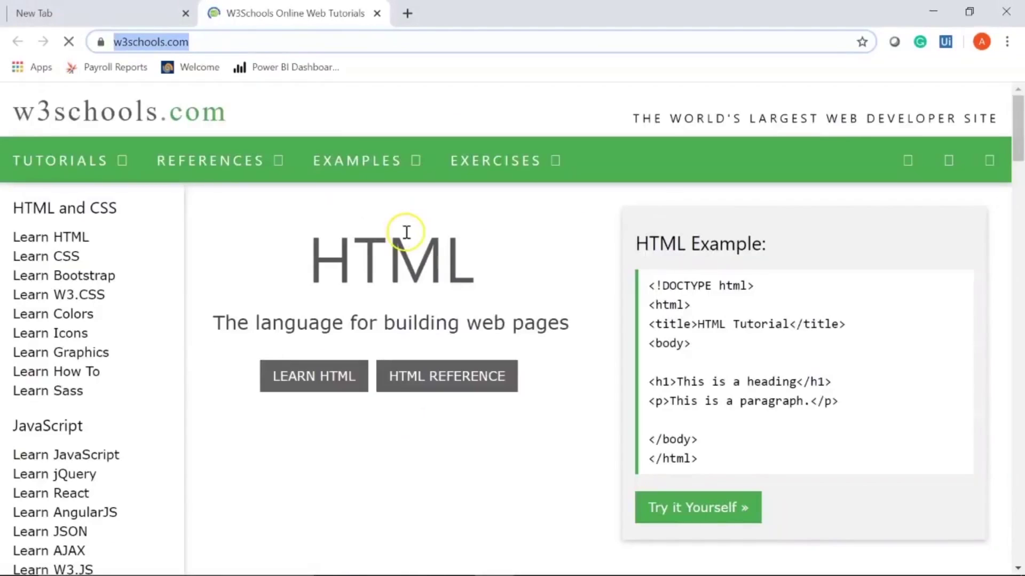
{"action": "left_click_drag", "start_coordinate": [1018, 133], "coordinate": [1017, 112]}
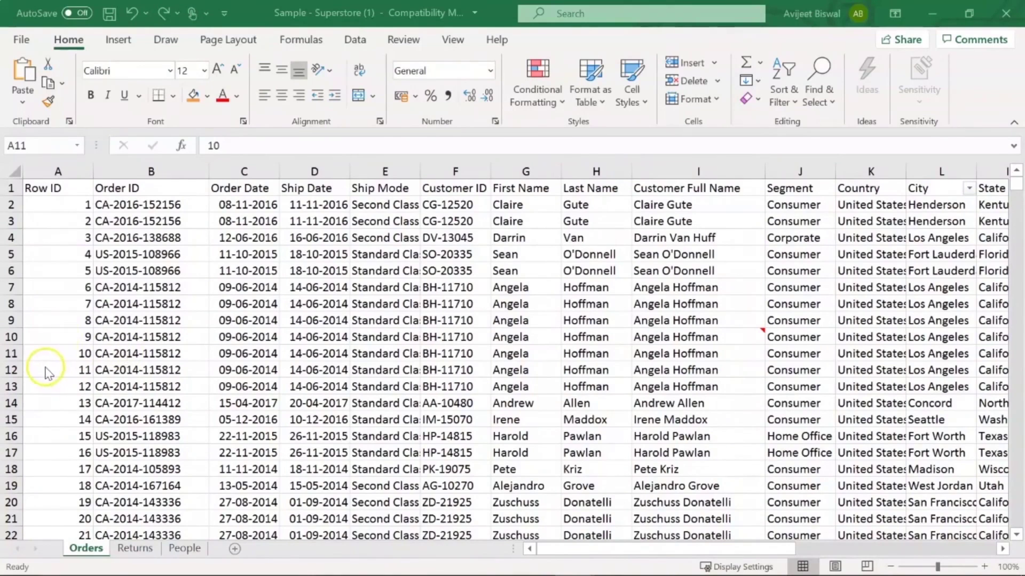
Hide row 11 of the Orders sheet in the Superstore workbook and unhide it again
{"action": "left_click", "coordinate": [13, 354]}
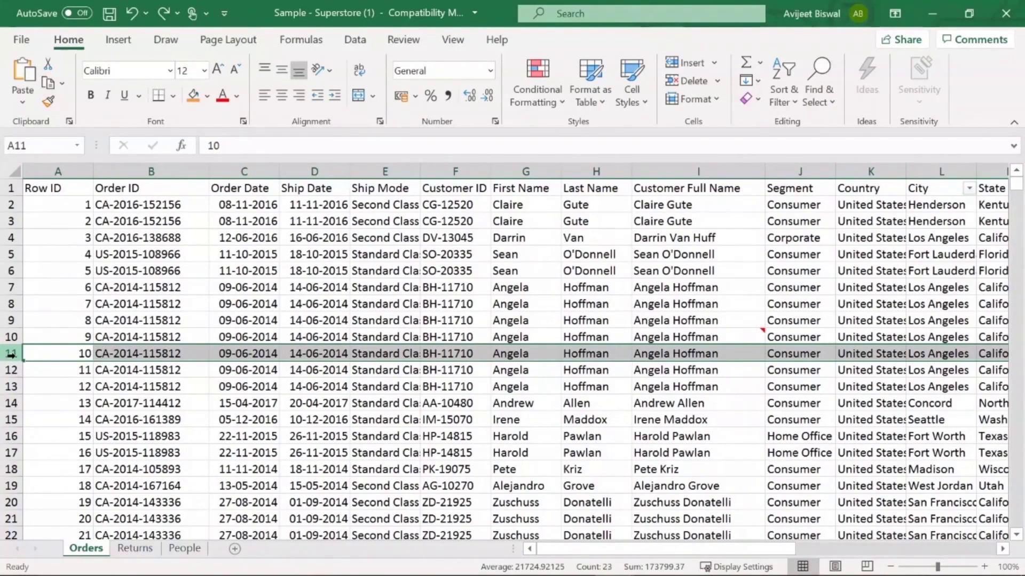
{"action": "key", "text": "ctrl+minus"}
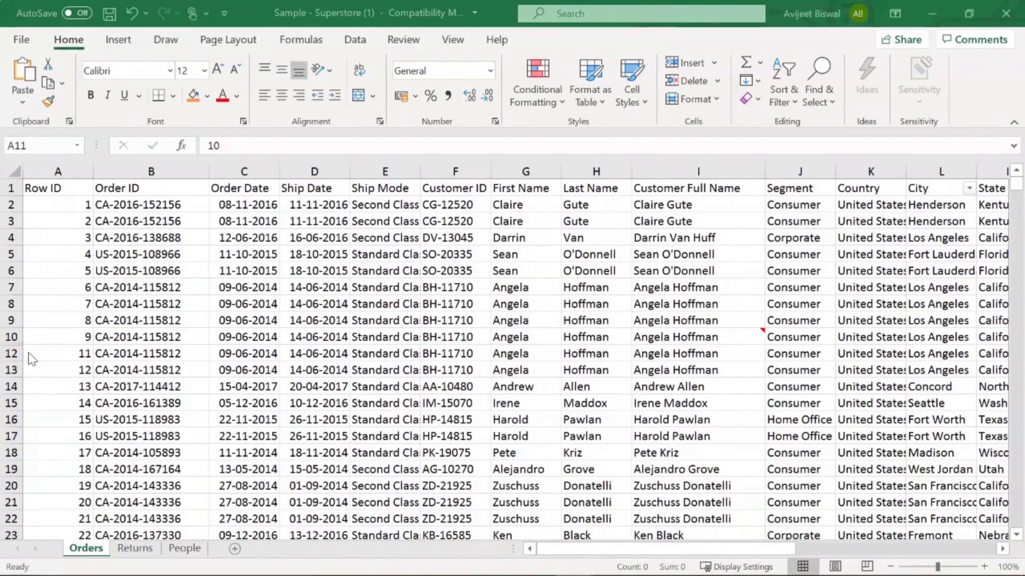
{"action": "left_click", "coordinate": [56, 350]}
{"action": "key", "text": "ctrl+shift+9"}
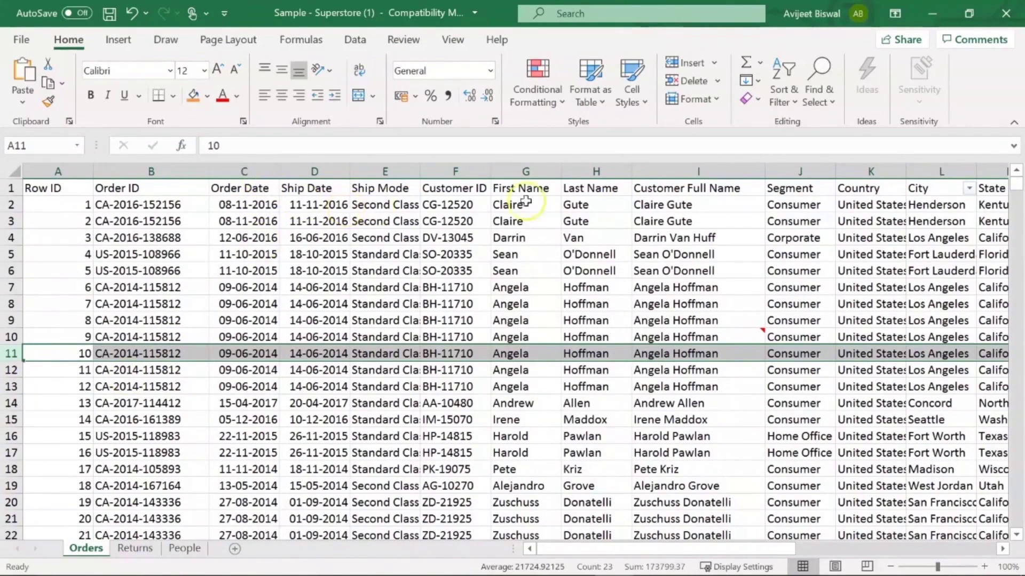
Hide the First Name column (column G) and bring it back
{"action": "left_click", "coordinate": [526, 171]}
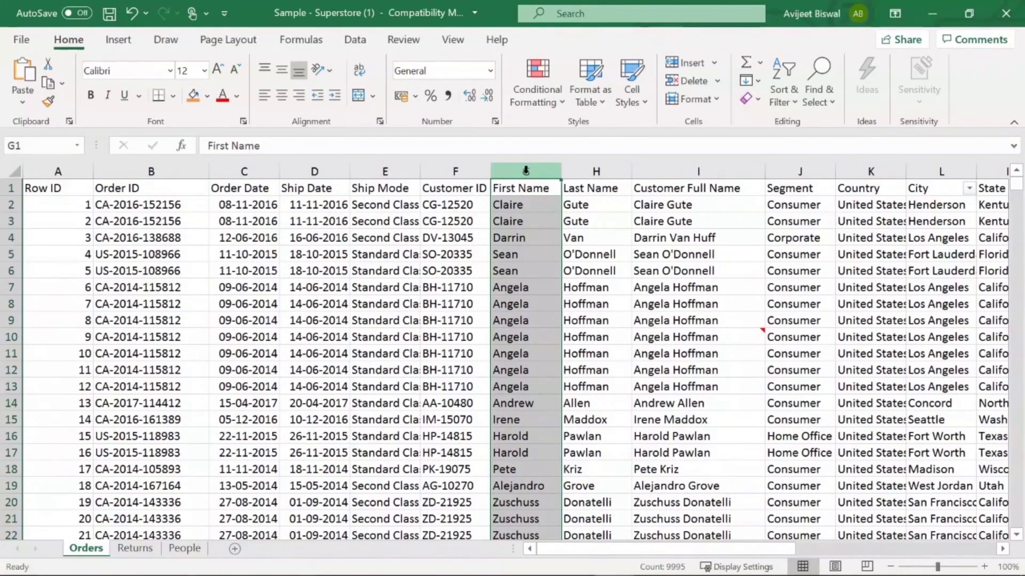
{"action": "key", "text": "ctrl+minus"}
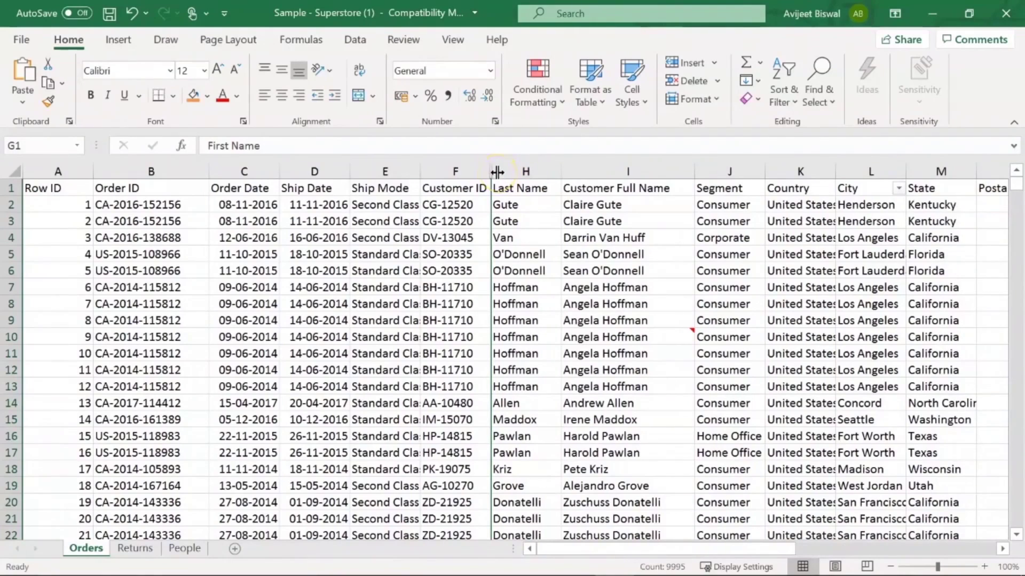
{"action": "key", "text": "ctrl+z"}
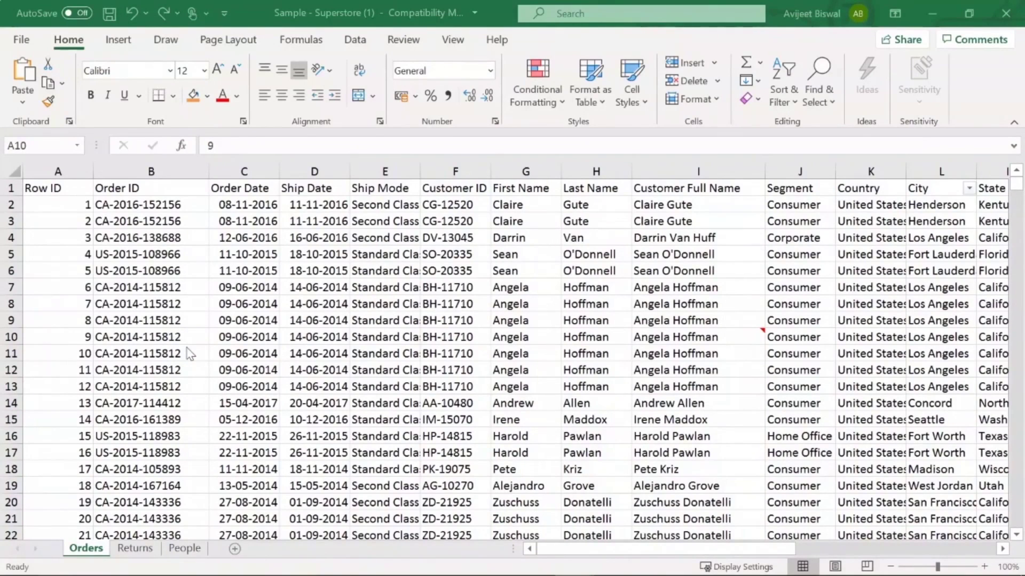
Group rows 13 and 14 of the Orders sheet as rows, starting from their Ship Date cells
{"action": "left_click_drag", "start_coordinate": [9, 340], "coordinate": [7, 349]}
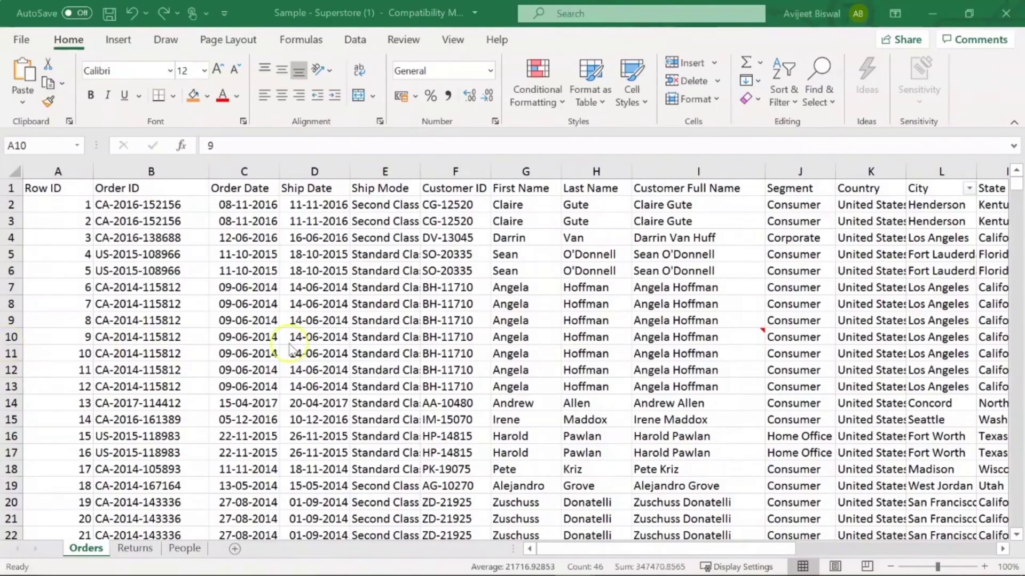
{"action": "left_click", "coordinate": [292, 384]}
{"action": "key", "text": "shift+Down"}
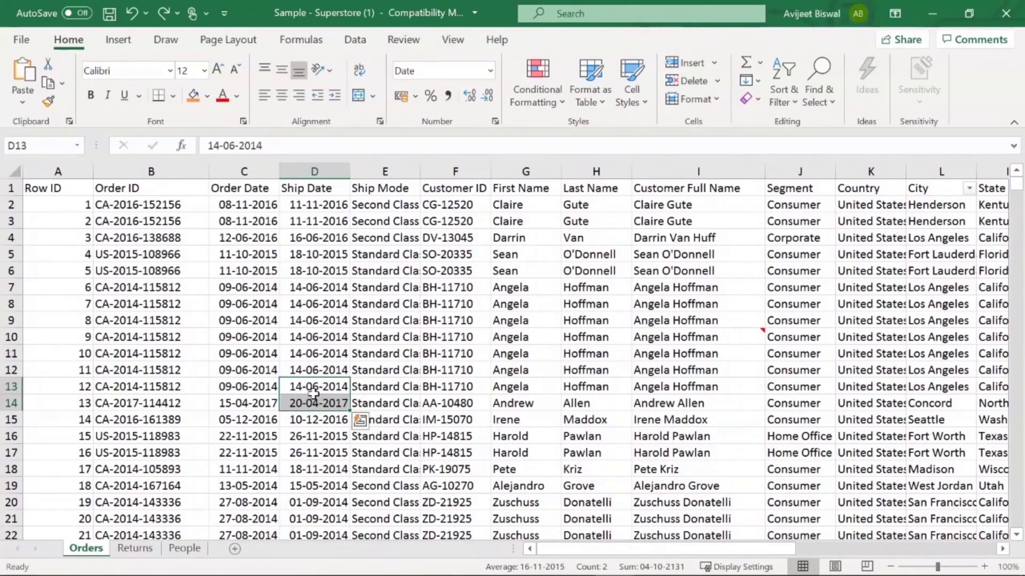
{"action": "key", "text": "shift+alt+Right"}
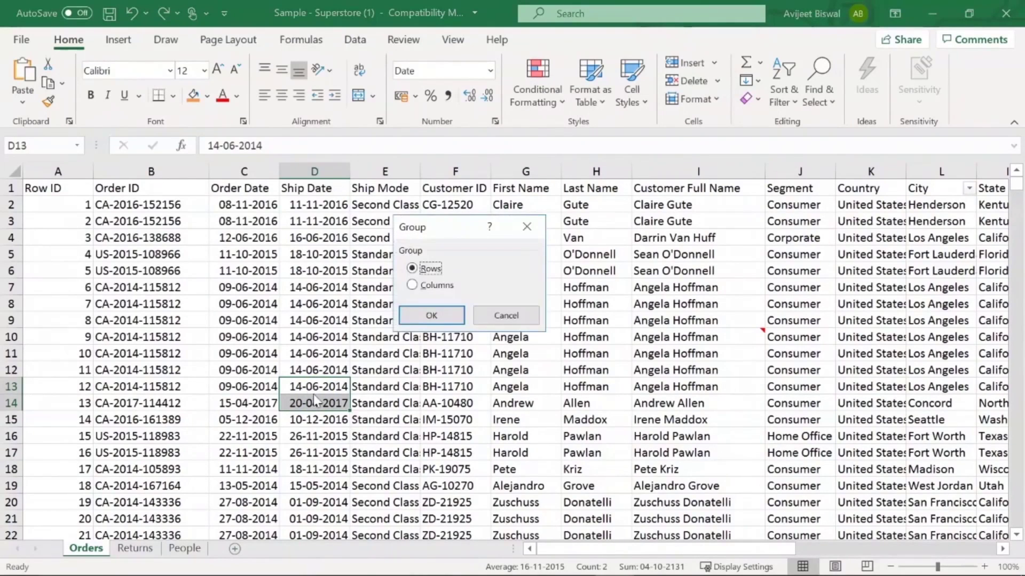
{"action": "left_click_drag", "start_coordinate": [467, 228], "coordinate": [464, 261]}
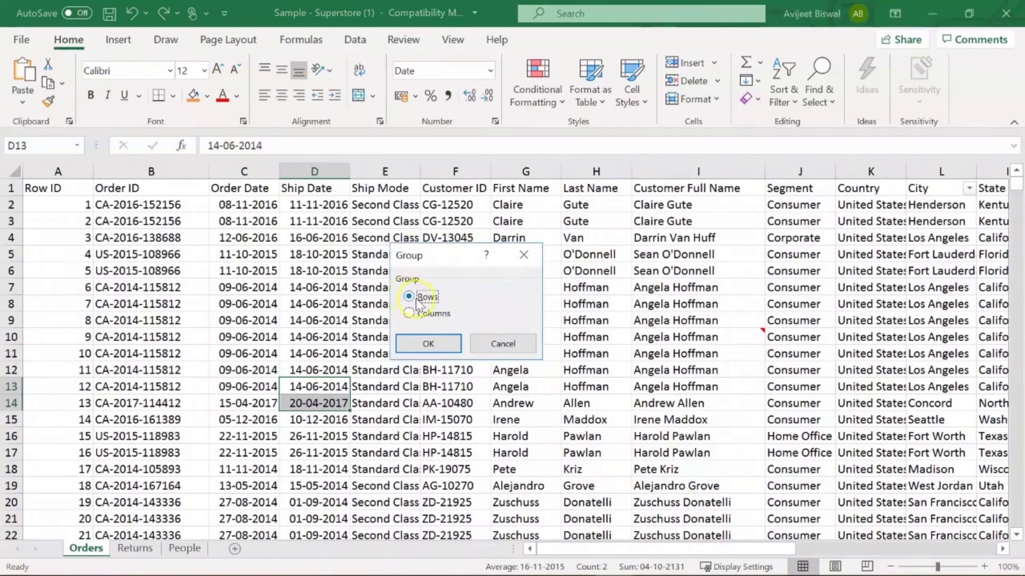
{"action": "left_click", "coordinate": [425, 347]}
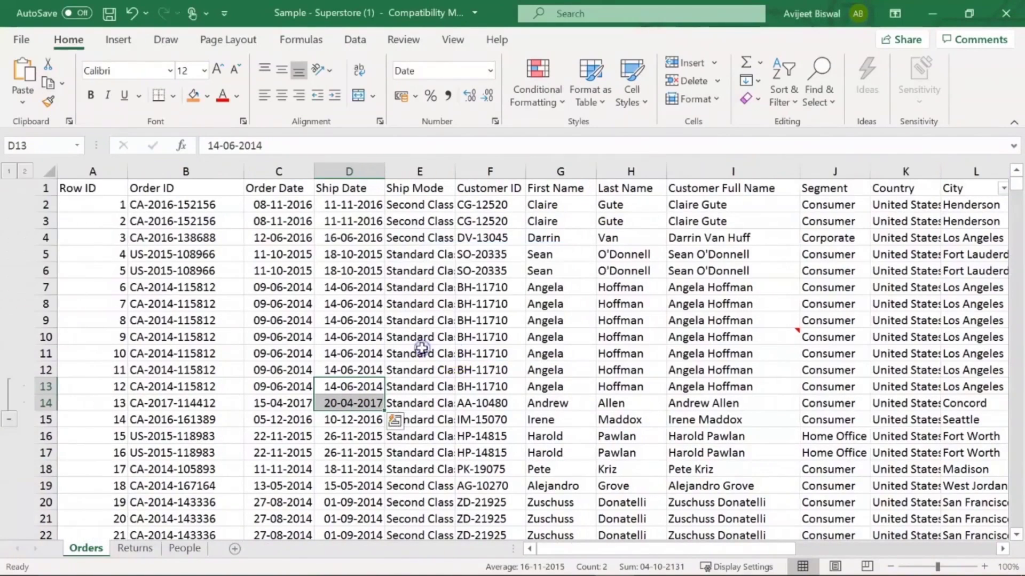
Collapse and re-expand the group of rows 13 and 14, and ungroup those rows
{"action": "left_click", "coordinate": [9, 420]}
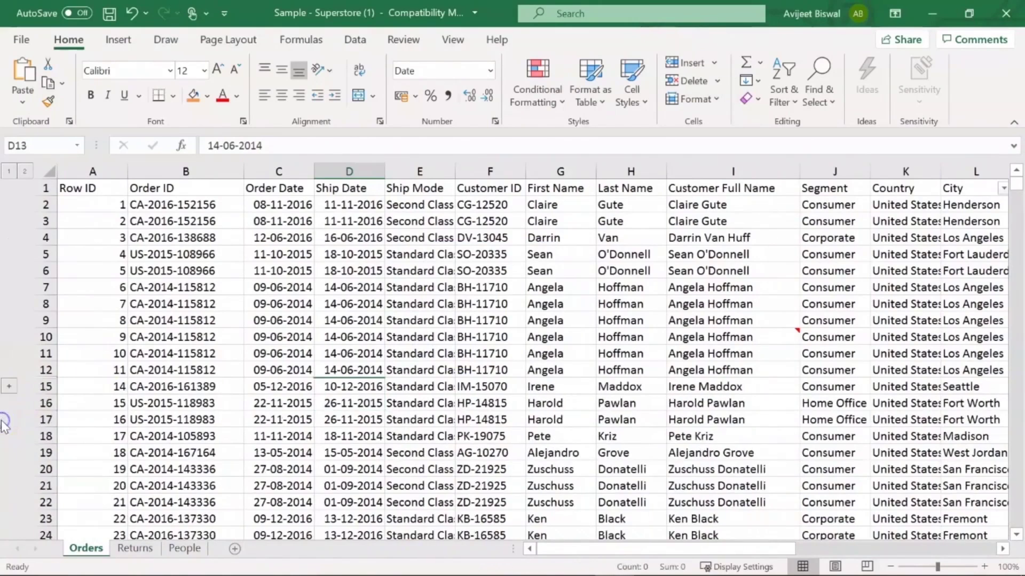
{"action": "left_click", "coordinate": [9, 388]}
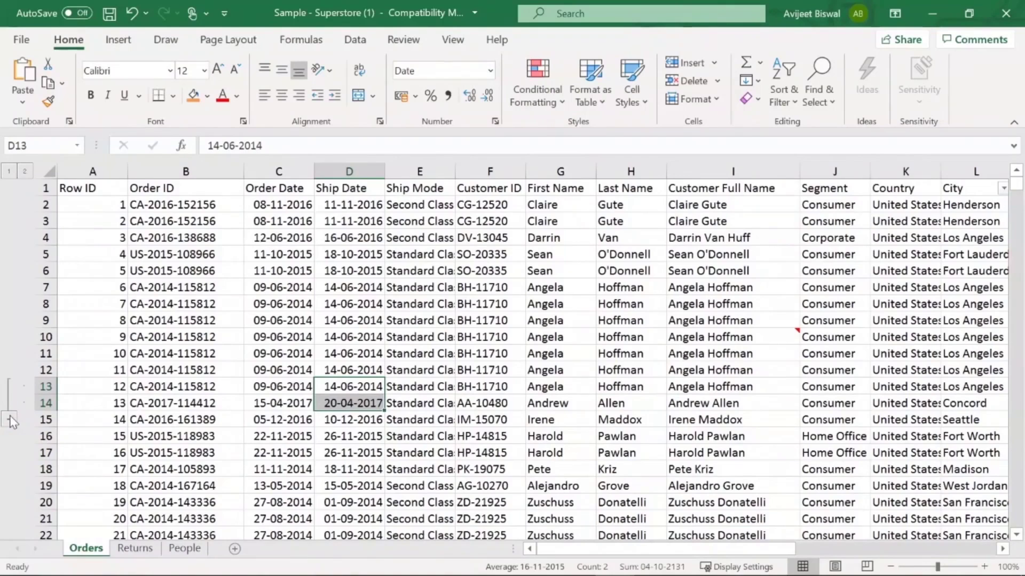
{"action": "key", "text": "shift+alt+Left"}
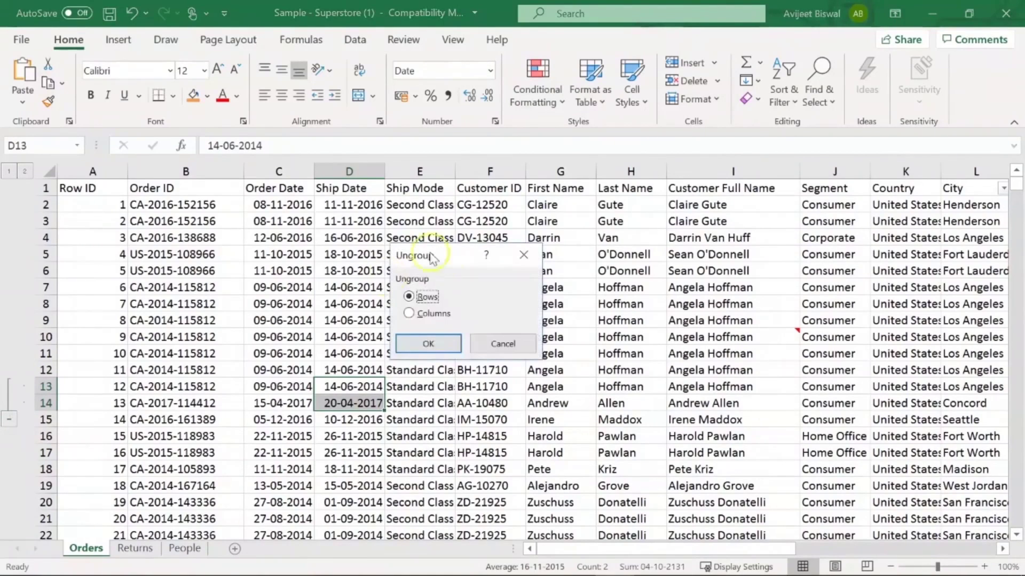
{"action": "left_click", "coordinate": [427, 344]}
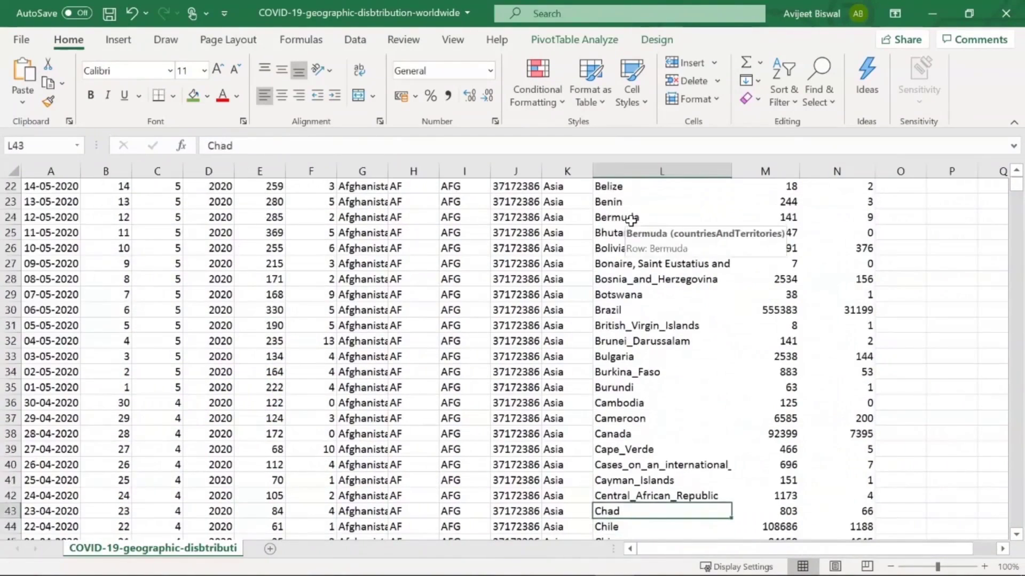
Group the row labels Albania, Algeria, Andorra and Angola in the pivot table of the COVID-19 workbook
{"action": "key", "text": "Up"}
{"action": "key", "text": "Up"}
{"action": "key", "text": "Up"}
{"action": "key", "text": "Up"}
{"action": "key", "text": "Up"}
{"action": "key", "text": "Up"}
{"action": "key", "text": "Up"}
{"action": "key", "text": "Up"}
{"action": "key", "text": "Up"}
{"action": "key", "text": "Up"}
{"action": "key", "text": "Up"}
{"action": "key", "text": "Up"}
{"action": "key", "text": "Up"}
{"action": "key", "text": "Up"}
{"action": "key", "text": "Up"}
{"action": "key", "text": "Up"}
{"action": "key", "text": "Up"}
{"action": "key", "text": "Up"}
{"action": "key", "text": "Up"}
{"action": "key", "text": "Up"}
{"action": "key", "text": "Up"}
{"action": "key", "text": "Up"}
{"action": "key", "text": "Up"}
{"action": "key", "text": "Up"}
{"action": "key", "text": "Up"}
{"action": "key", "text": "Up"}
{"action": "key", "text": "Up"}
{"action": "key", "text": "Up"}
{"action": "key", "text": "Up"}
{"action": "key", "text": "Up"}
{"action": "key", "text": "Up"}
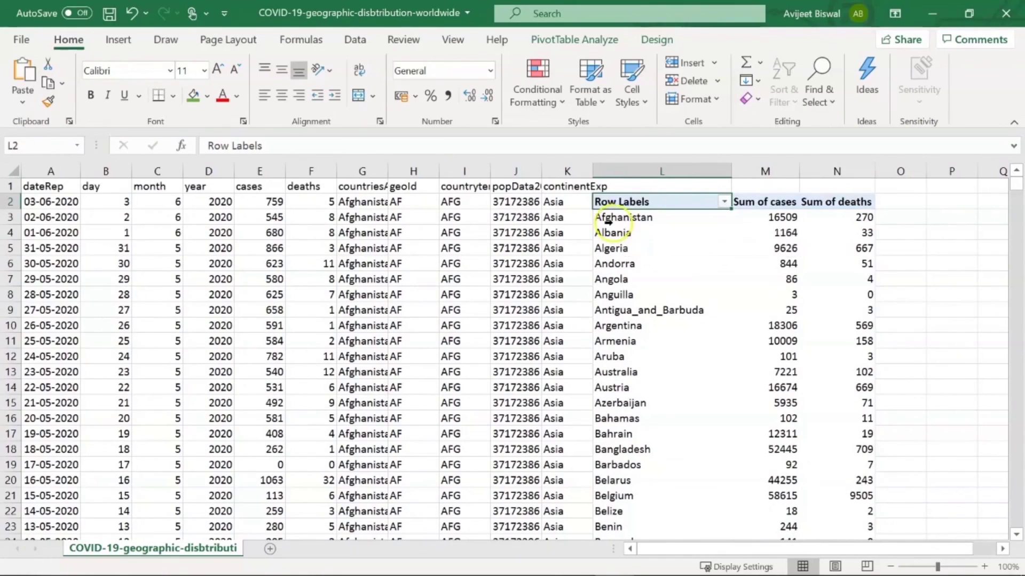
{"action": "left_click", "coordinate": [609, 221]}
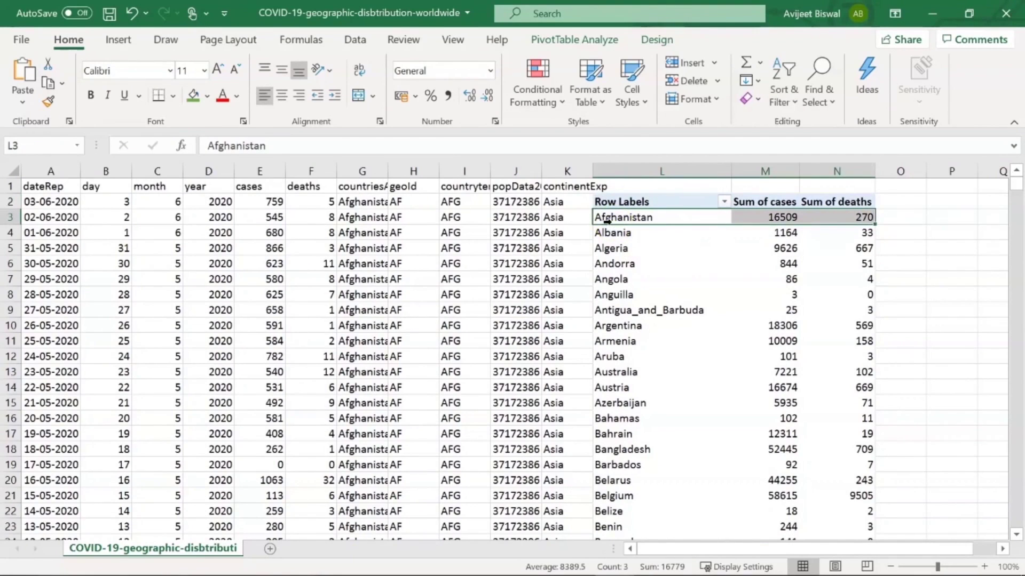
{"action": "left_click", "coordinate": [607, 223]}
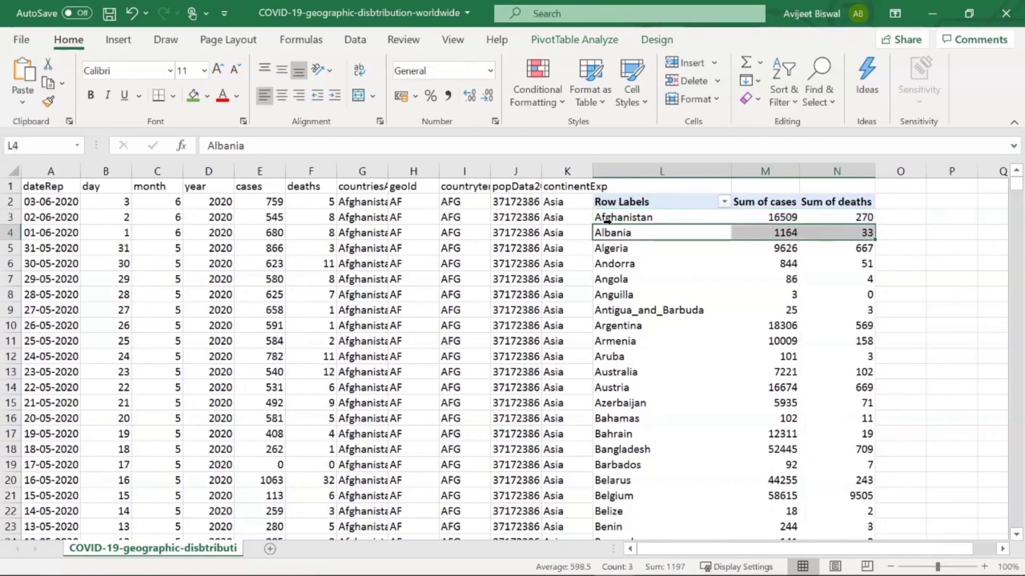
{"action": "key", "text": "shift+Down"}
{"action": "key", "text": "shift+Down"}
{"action": "key", "text": "shift+Down"}
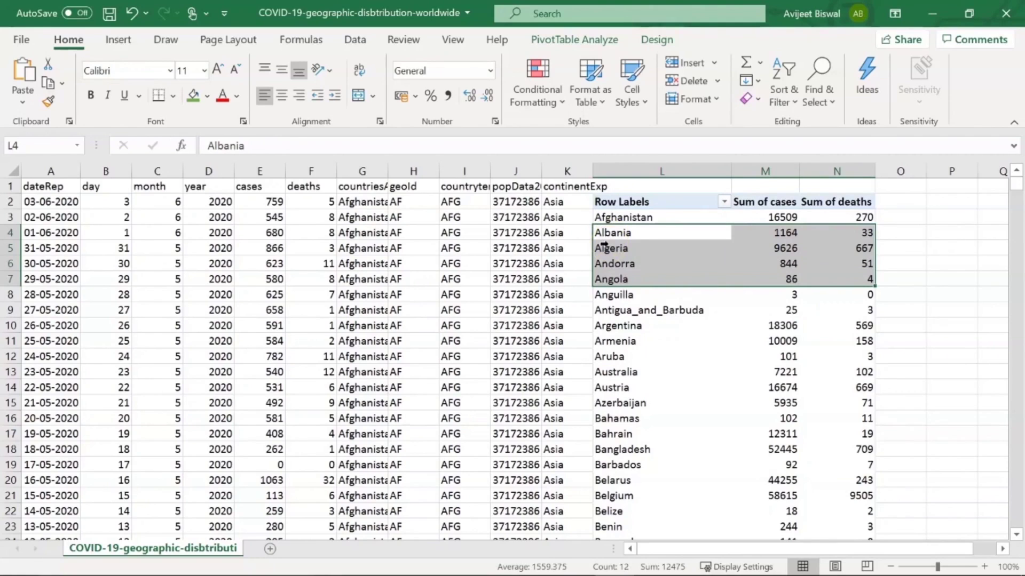
{"action": "key", "text": "alt+shift+Right"}
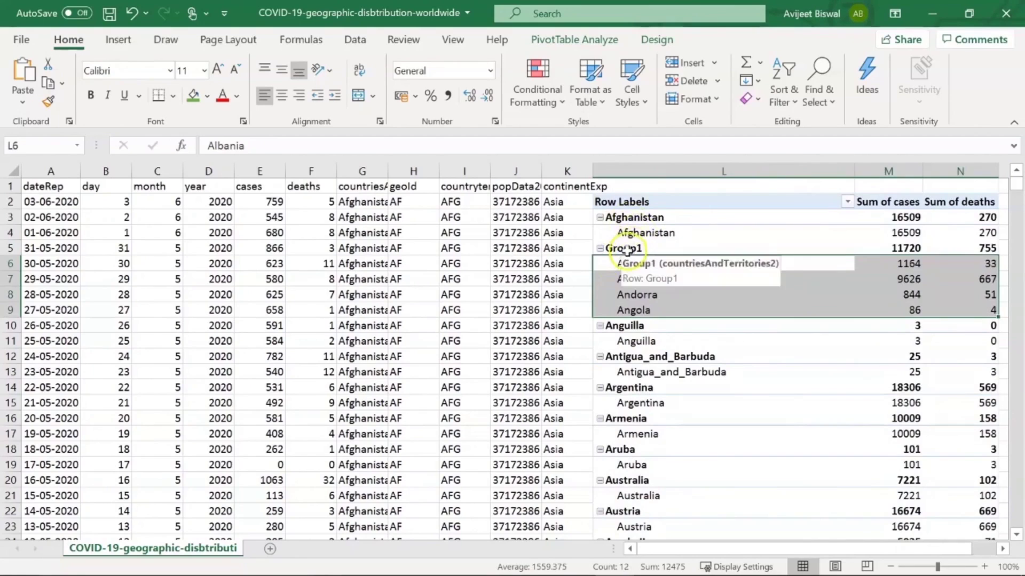
Look over the countries within Group1 of the pivot table and their case and death sums
{"action": "left_click", "coordinate": [627, 248]}
{"action": "left_click", "coordinate": [613, 262]}
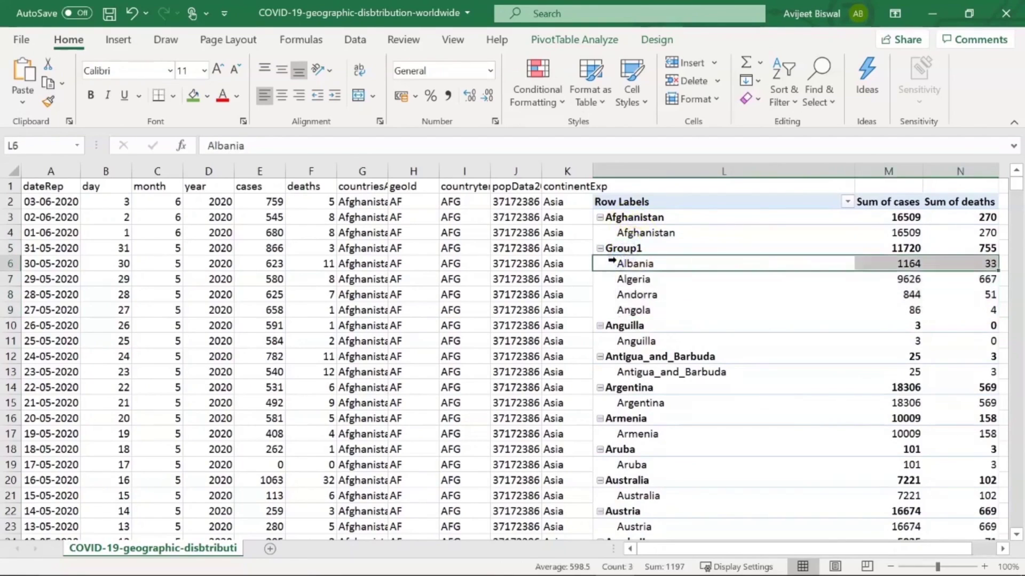
{"action": "key", "text": "Down"}
{"action": "key", "text": "Down"}
{"action": "key", "text": "Down"}
{"action": "key", "text": "Right"}
{"action": "key", "text": "Up"}
{"action": "key", "text": "Up"}
{"action": "key", "text": "Up"}
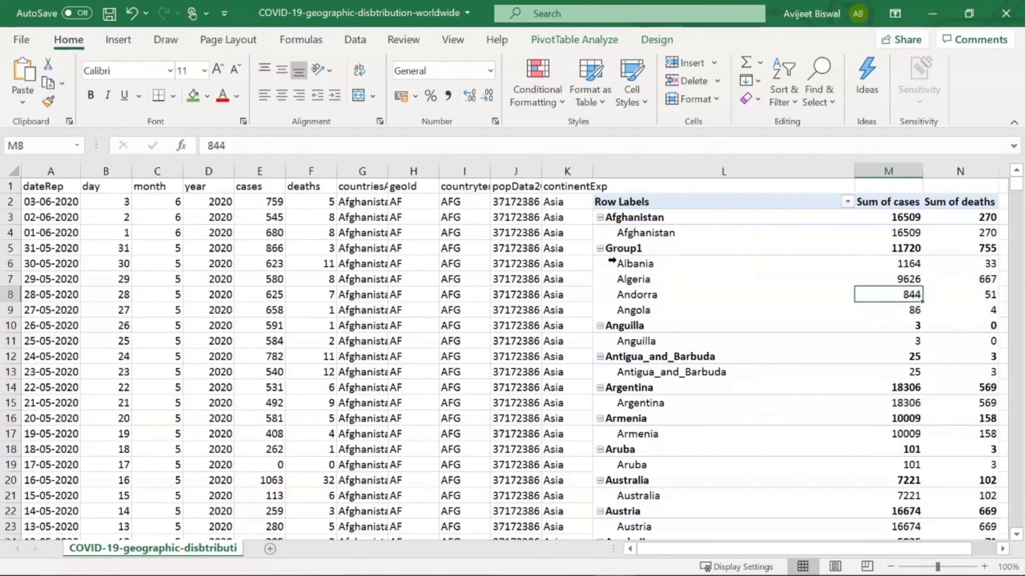
{"action": "key", "text": "Down"}
{"action": "key", "text": "Down"}
{"action": "key", "text": "Right"}
{"action": "key", "text": "Up"}
{"action": "key", "text": "Up"}
{"action": "key", "text": "Down"}
{"action": "key", "text": "Left"}
{"action": "key", "text": "Left"}
{"action": "key", "text": "Left"}
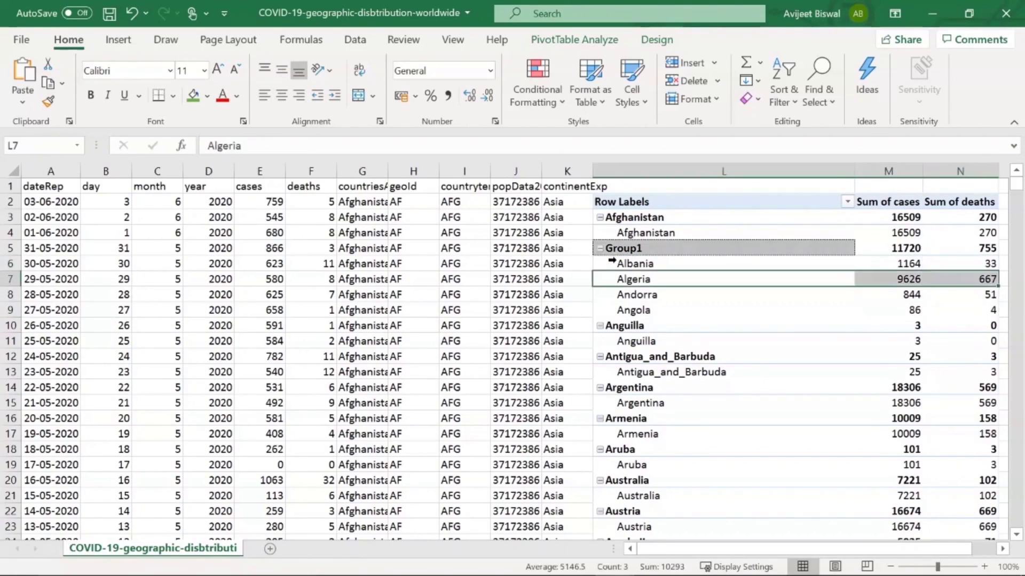
{"action": "key", "text": "Right"}
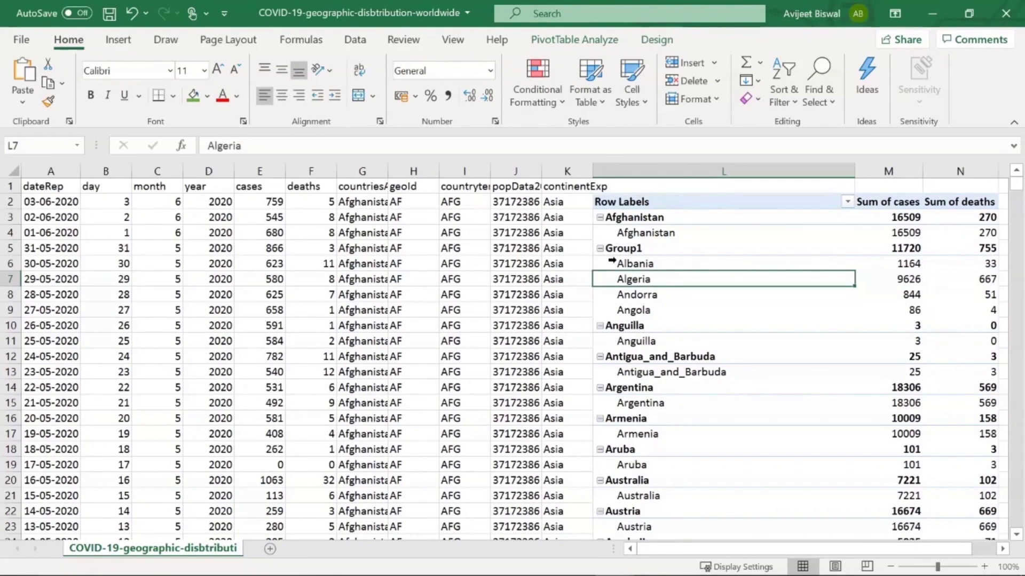
Ungroup Group1 in the pivot table
{"action": "left_click", "coordinate": [644, 249]}
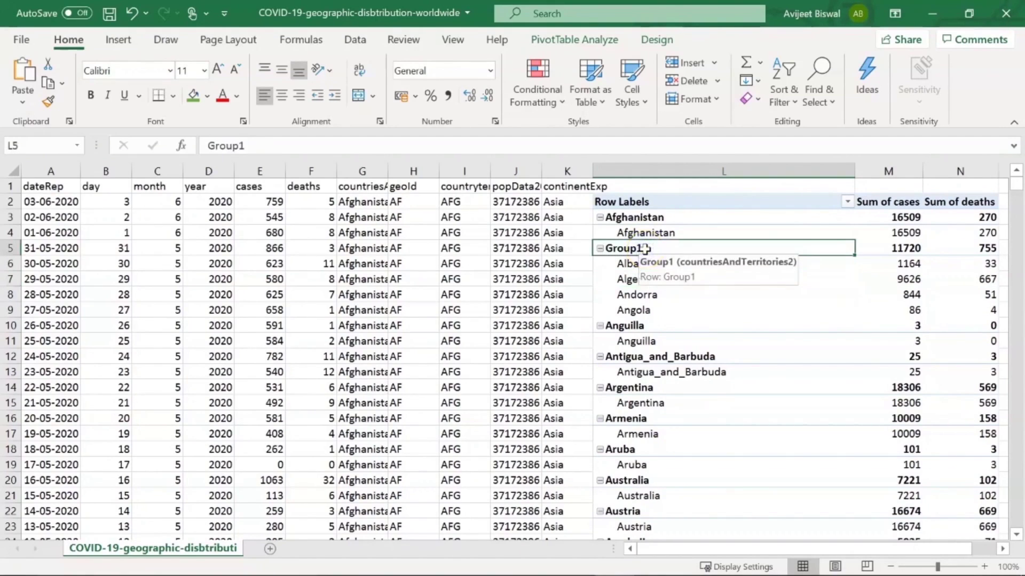
{"action": "key", "text": "alt+shift+Left"}
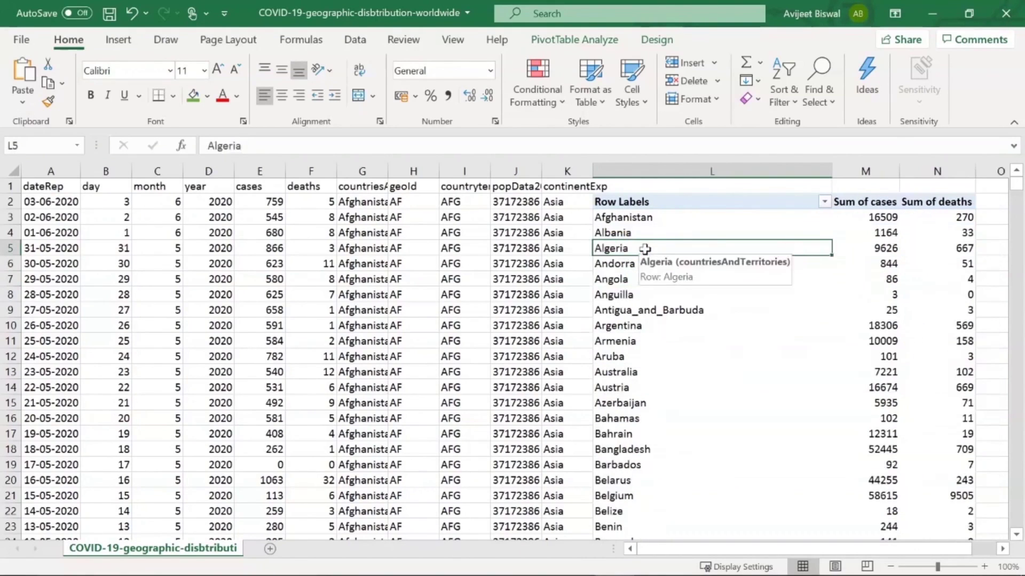
{"action": "left_click", "coordinate": [652, 254]}
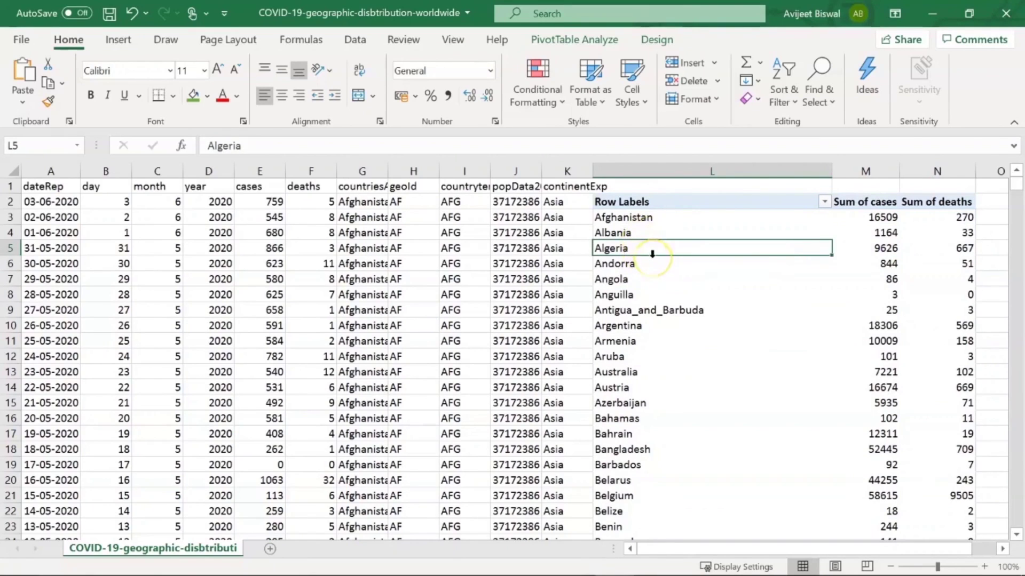